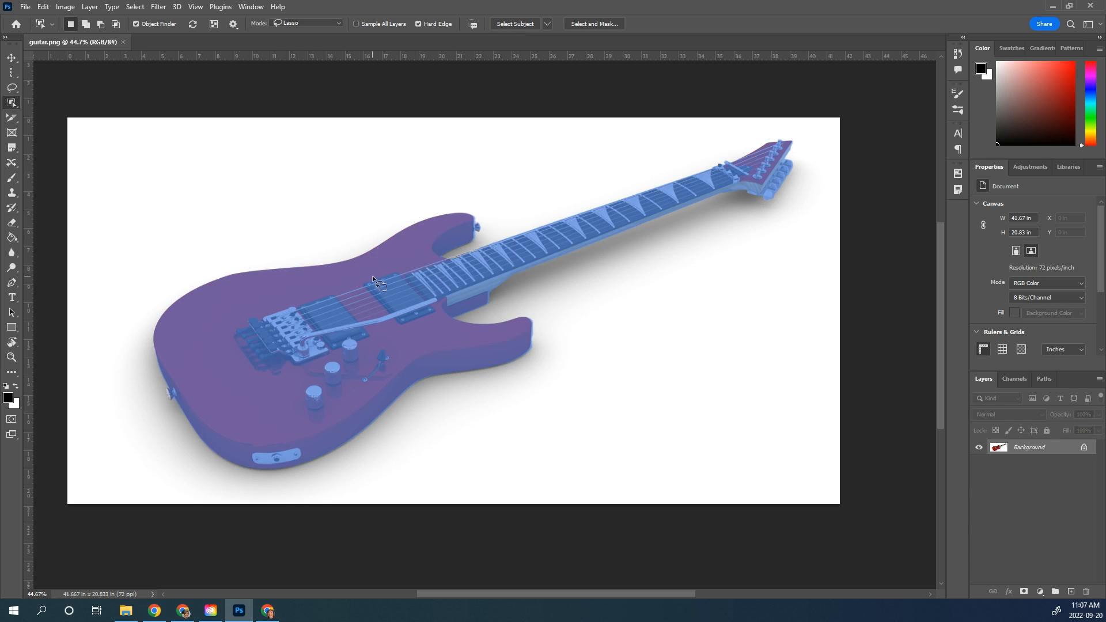
Select the whole guitar with the Object Selection tool and open the selection in Select and Mask
left_click(372, 275)
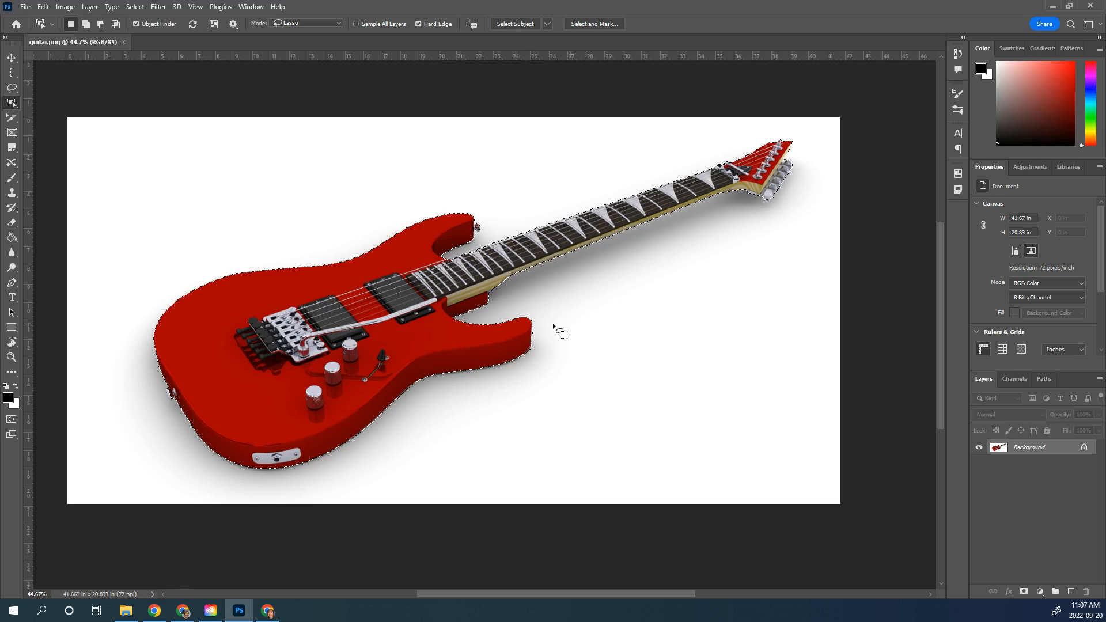
scroll(425, 294, "up", 2)
scroll(422, 292, "up", 7)
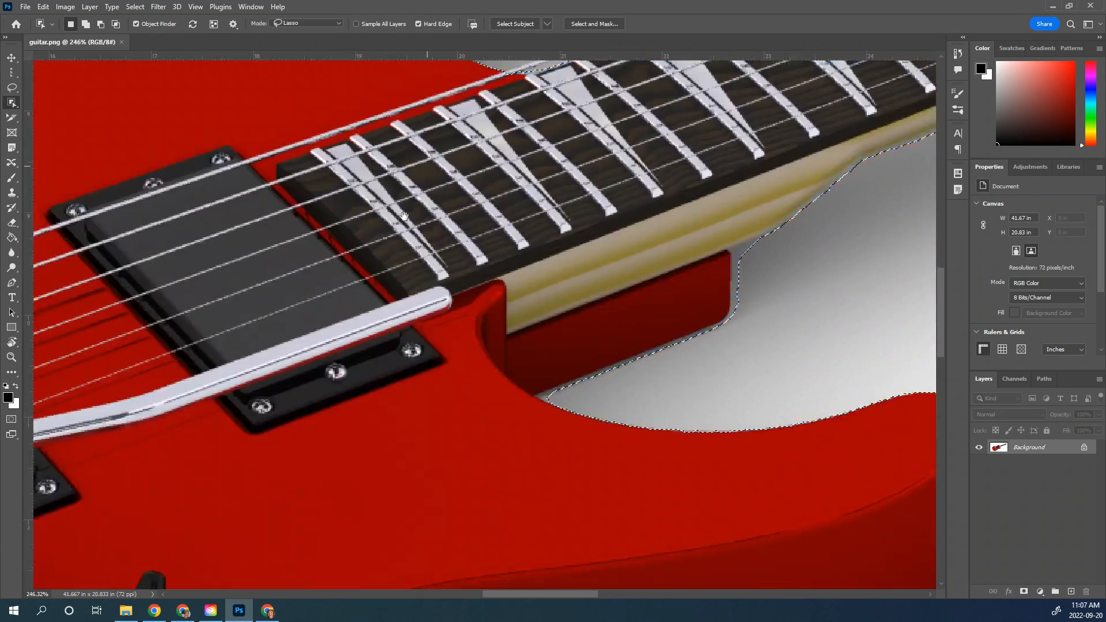
left_click_drag(404, 216, 388, 325)
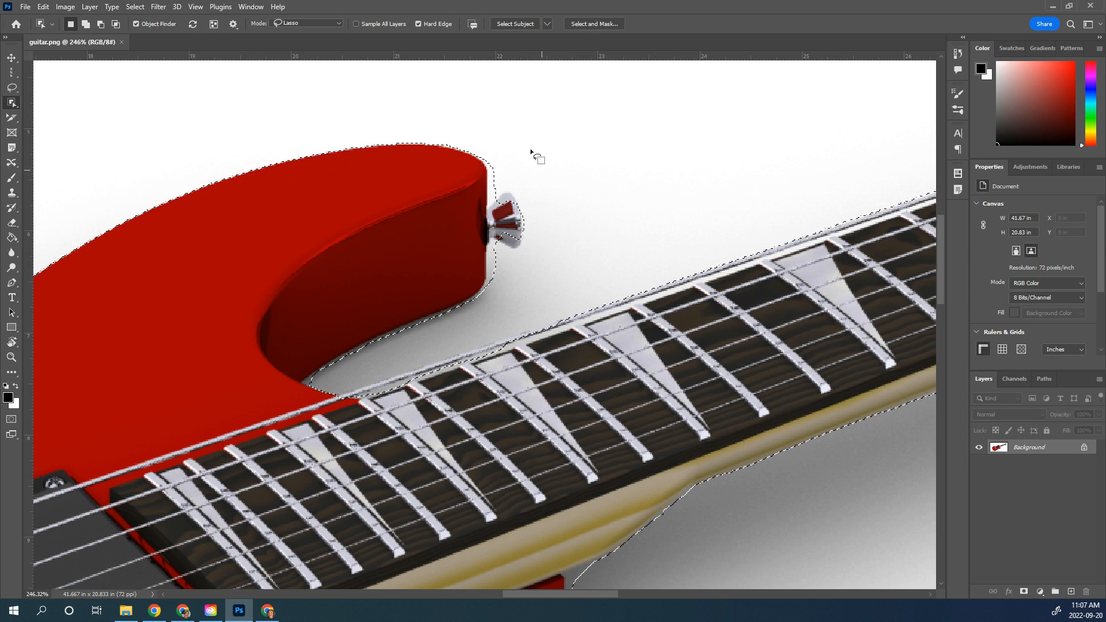
left_click(593, 23)
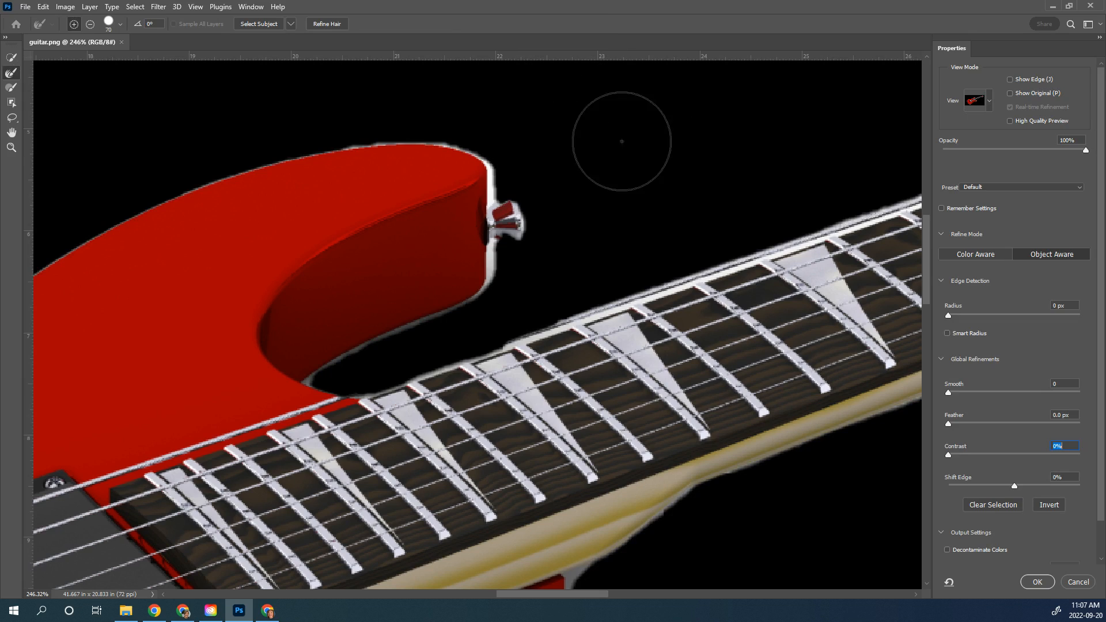
With the On Black view, refine the selection edge around the guitar's upper horn using a size 45 Refine Edge Brush
left_click(988, 102)
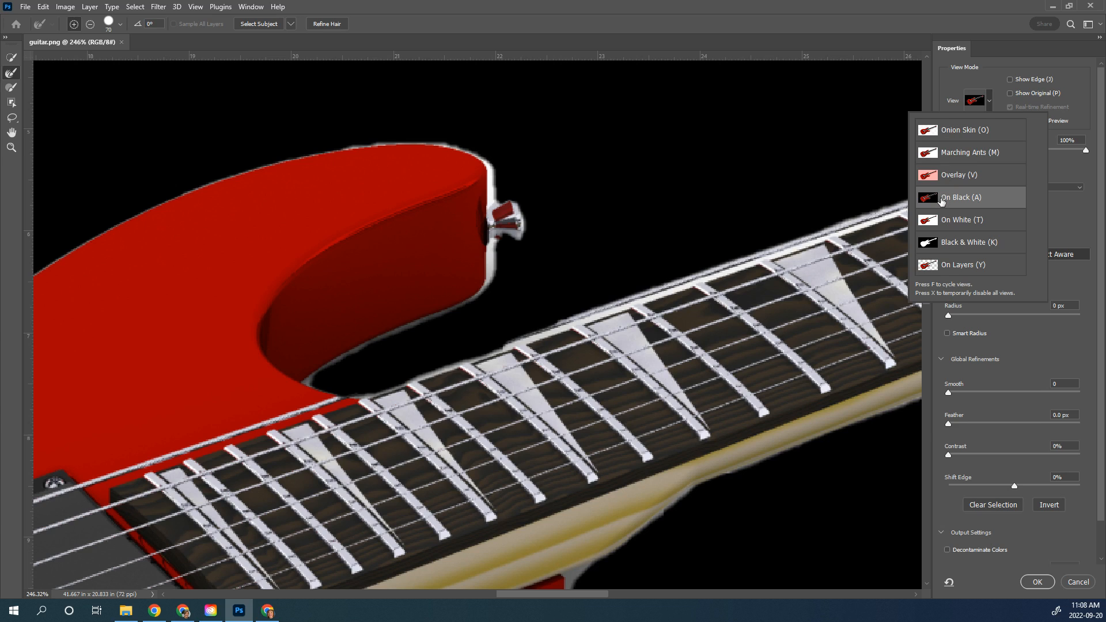
left_click(975, 105)
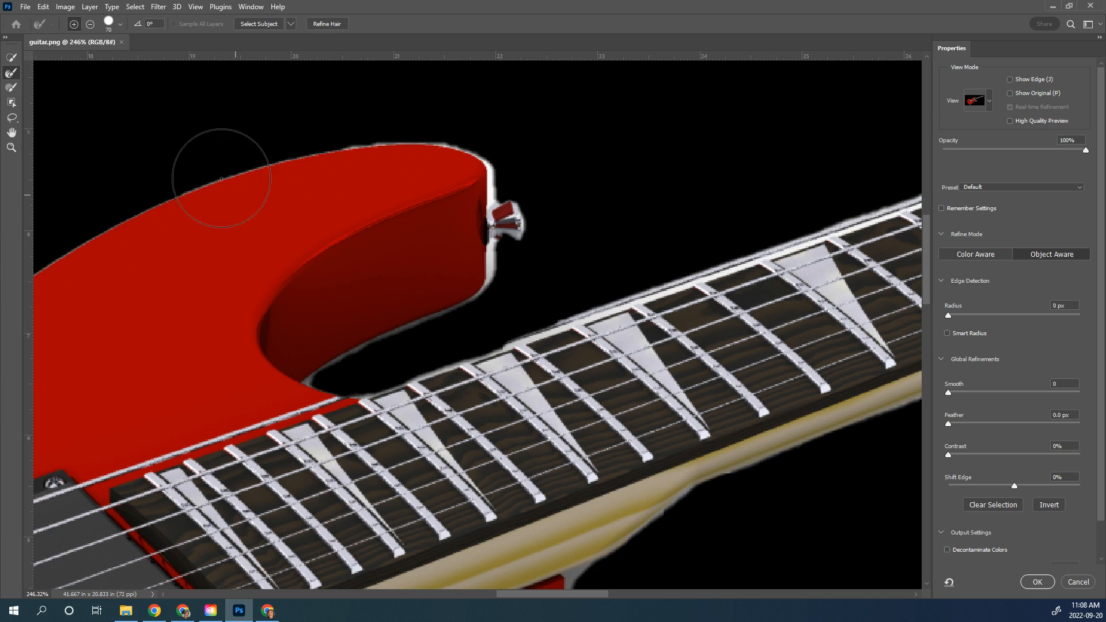
key("bracketleft")
key("bracketleft")
key("bracketleft")
mouse_move(208, 185)
left_mouse_down()
mouse_move(176, 198)
mouse_move(283, 167)
mouse_move(486, 171)
mouse_move(503, 229)
mouse_move(466, 271)
mouse_move(484, 253)
mouse_move(465, 293)
mouse_move(320, 355)
left_mouse_up()
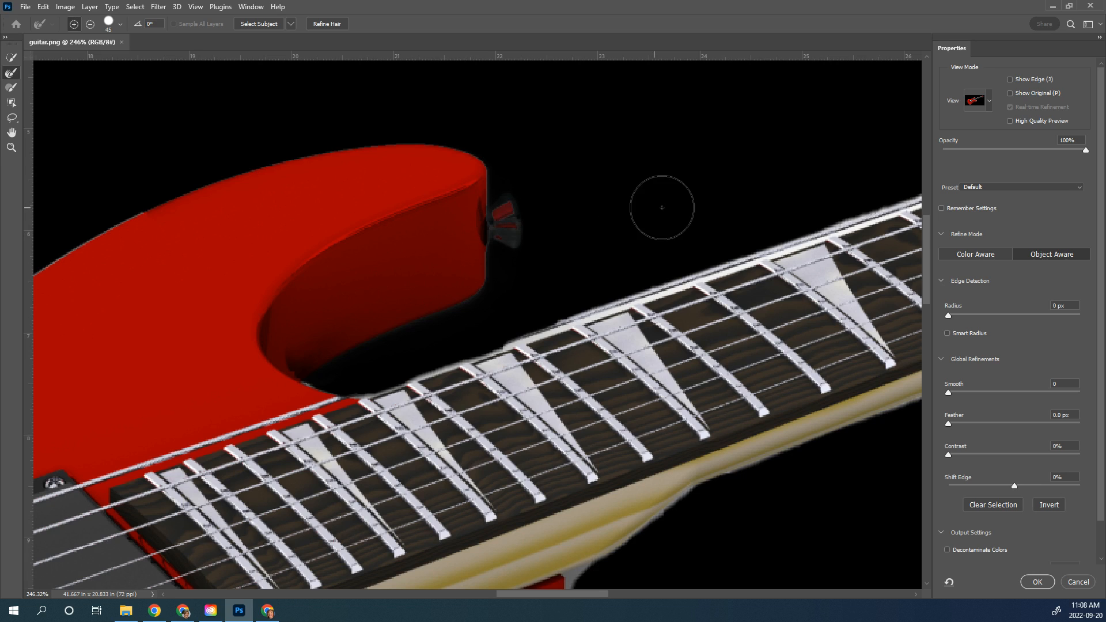
In Marching Ants view, set Contrast to 14% and refine the selection edge in the crook between the upper horn and neck
left_click(990, 102)
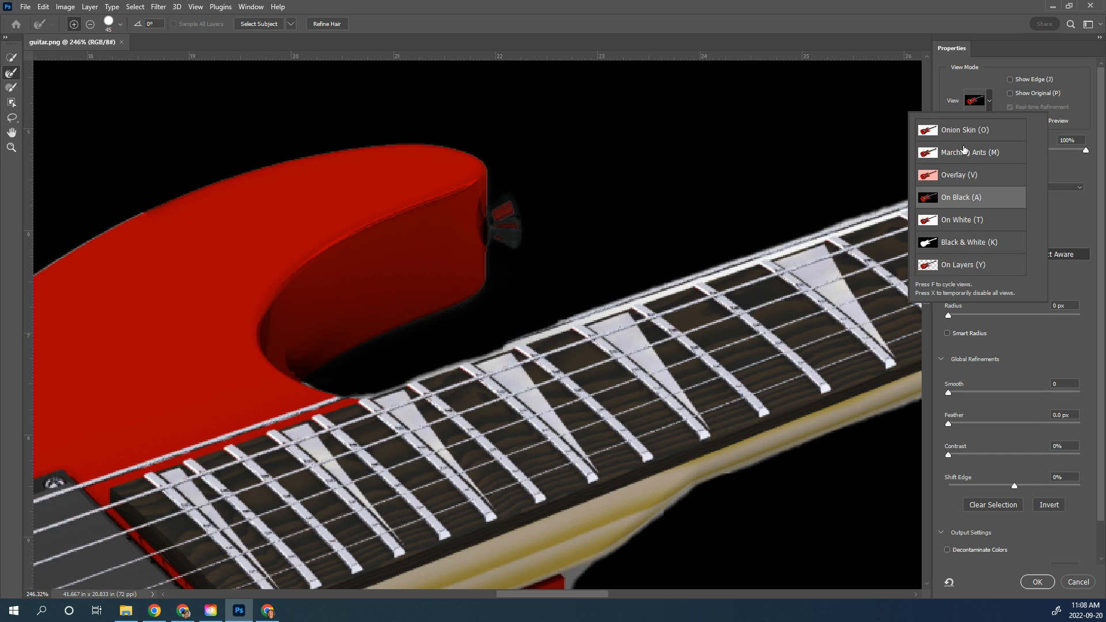
left_click(960, 153)
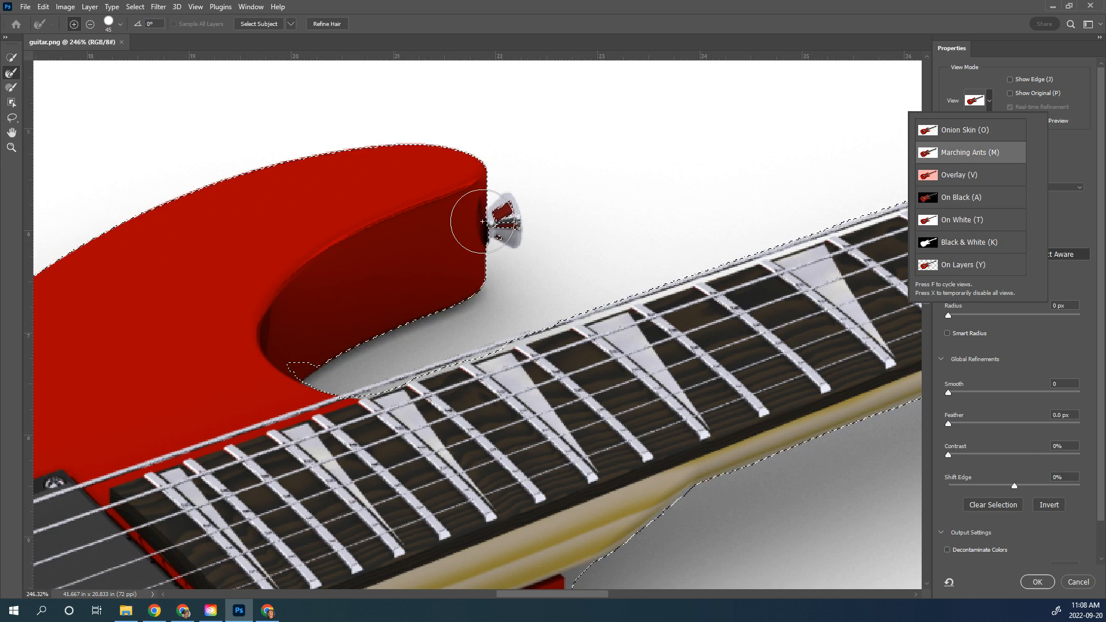
left_click(287, 363)
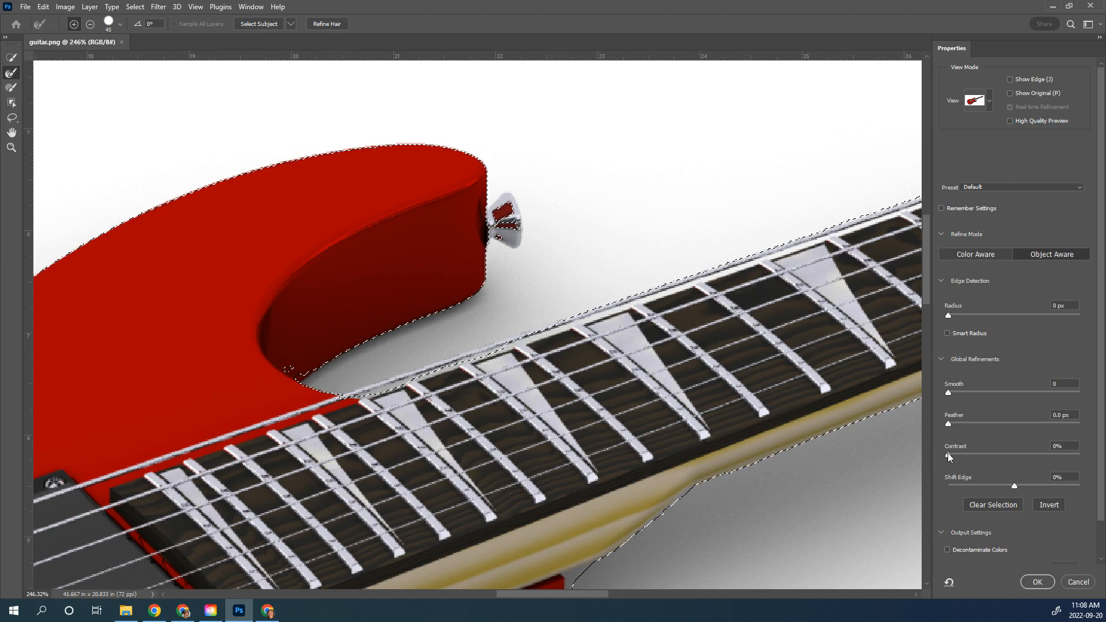
left_click_drag(949, 455, 967, 454)
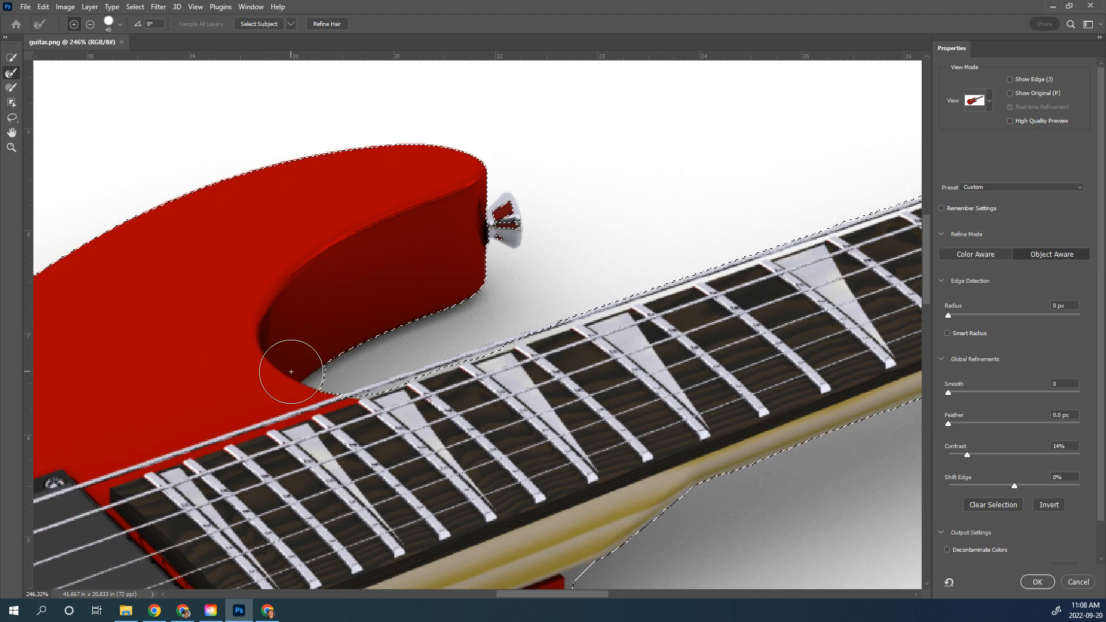
left_click_drag(266, 370, 345, 368)
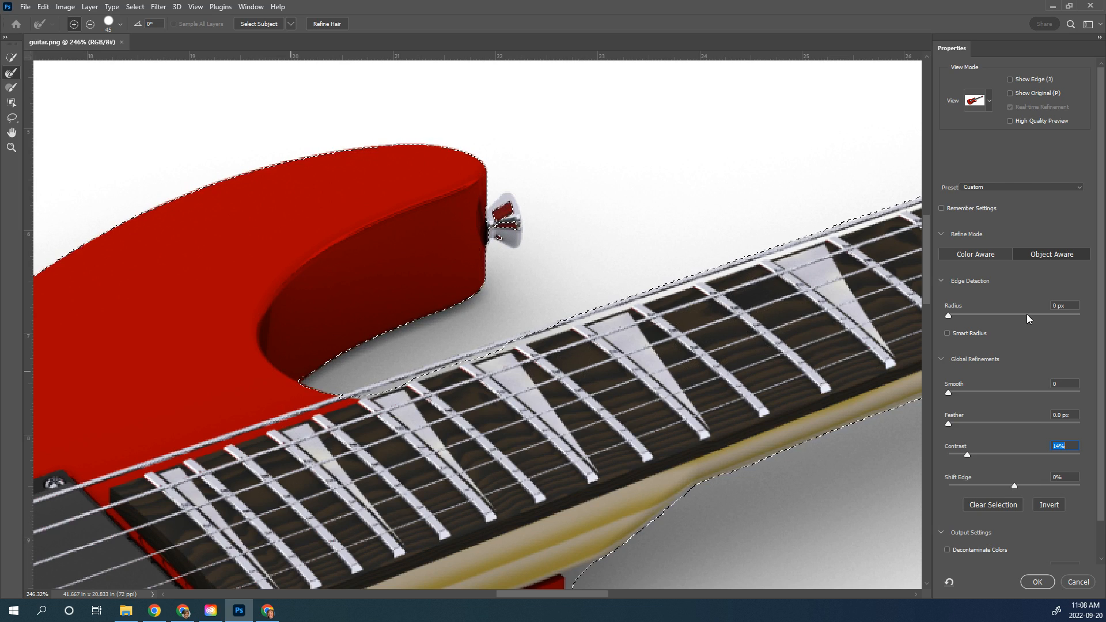
Output the refined selection to a New Layer with Layer Mask
left_click_drag(1101, 274, 1103, 366)
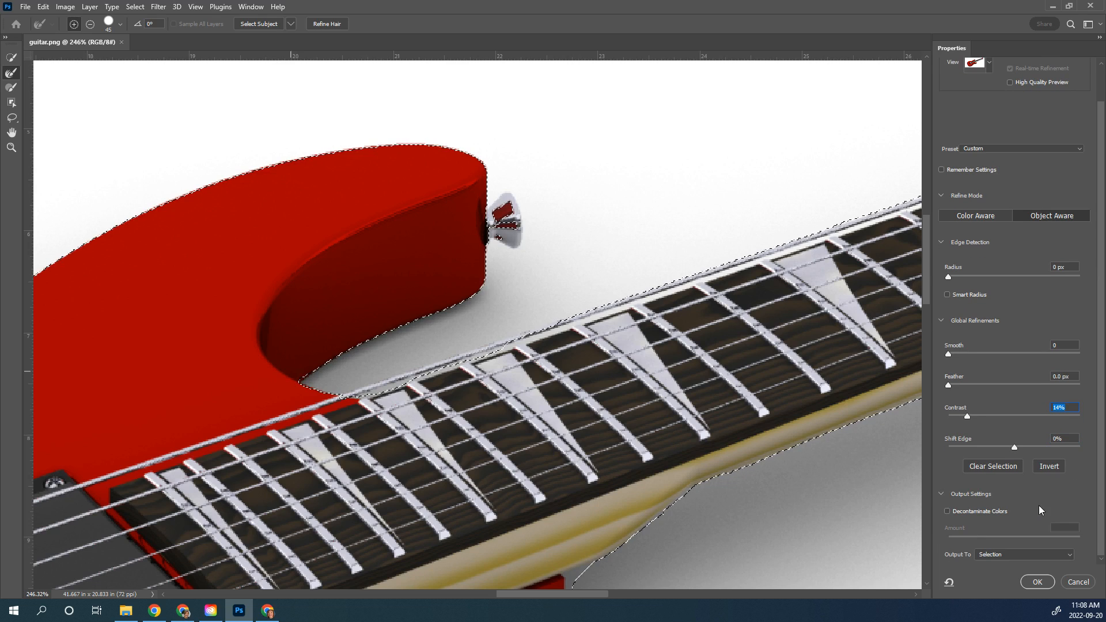
left_click(1061, 554)
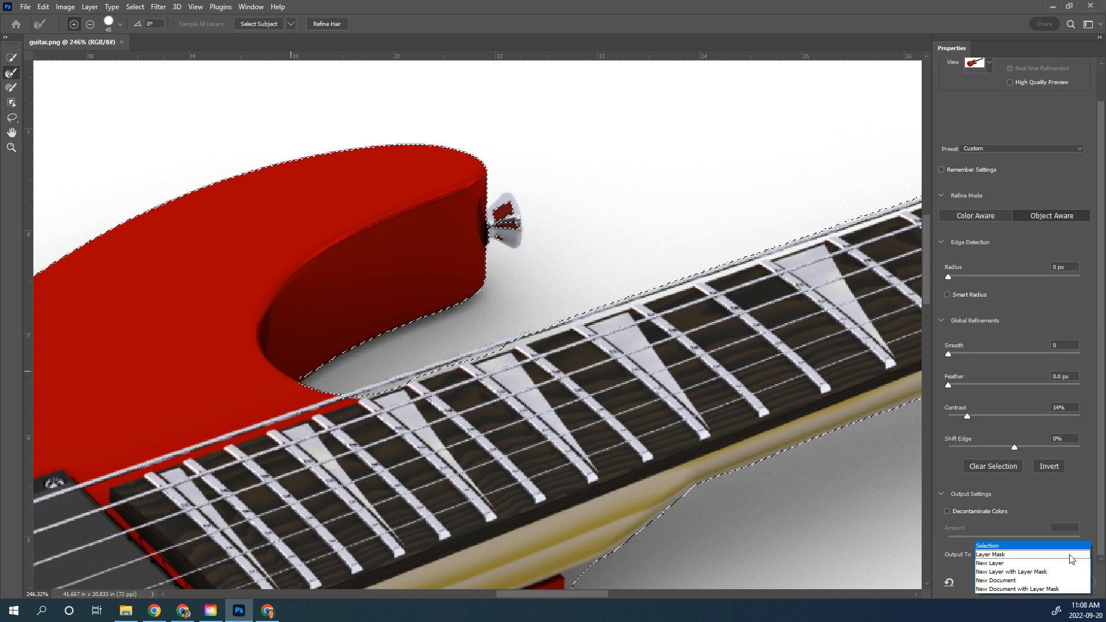
left_click(1028, 572)
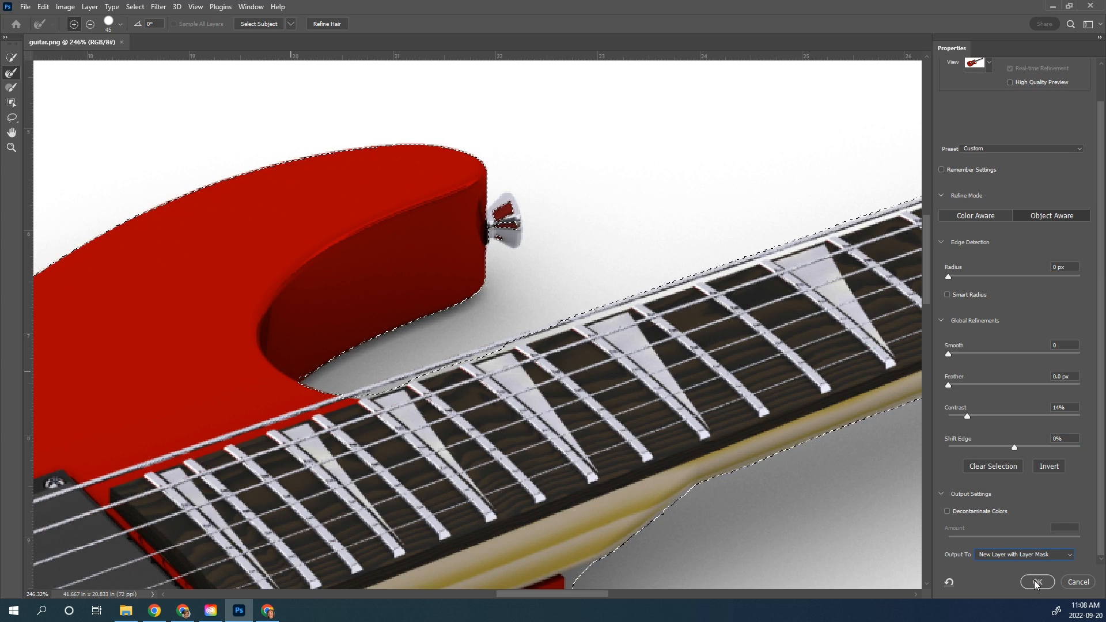
left_click(1036, 583)
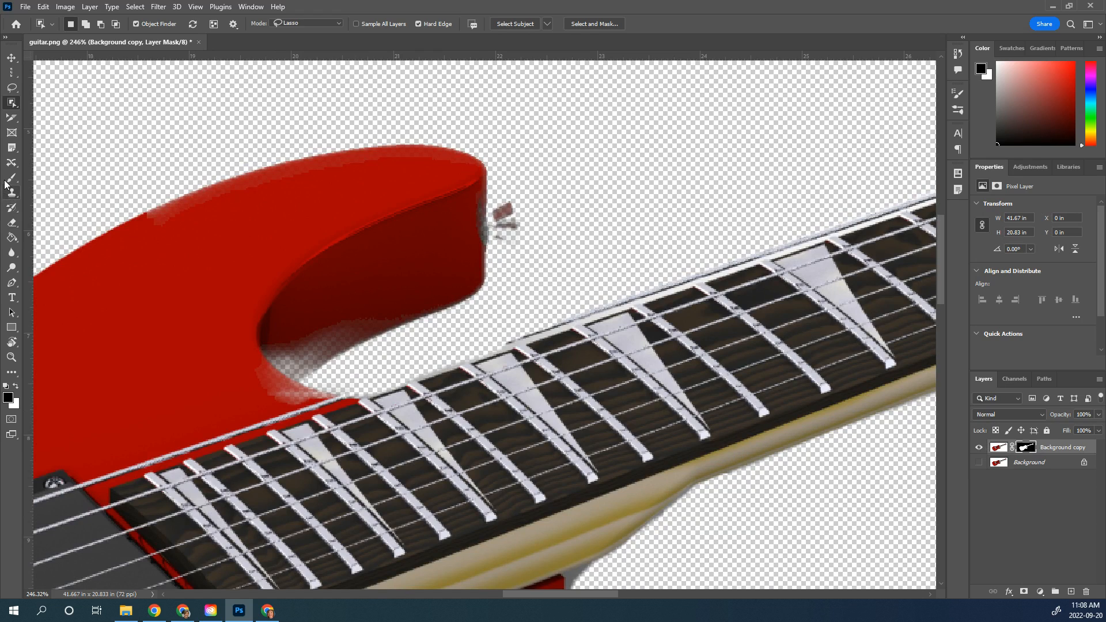
Paint white on the layer mask with a 25 px Hard Round brush to restore the faded red body at the upper horn's inner corner
left_click(12, 179)
left_click(84, 24)
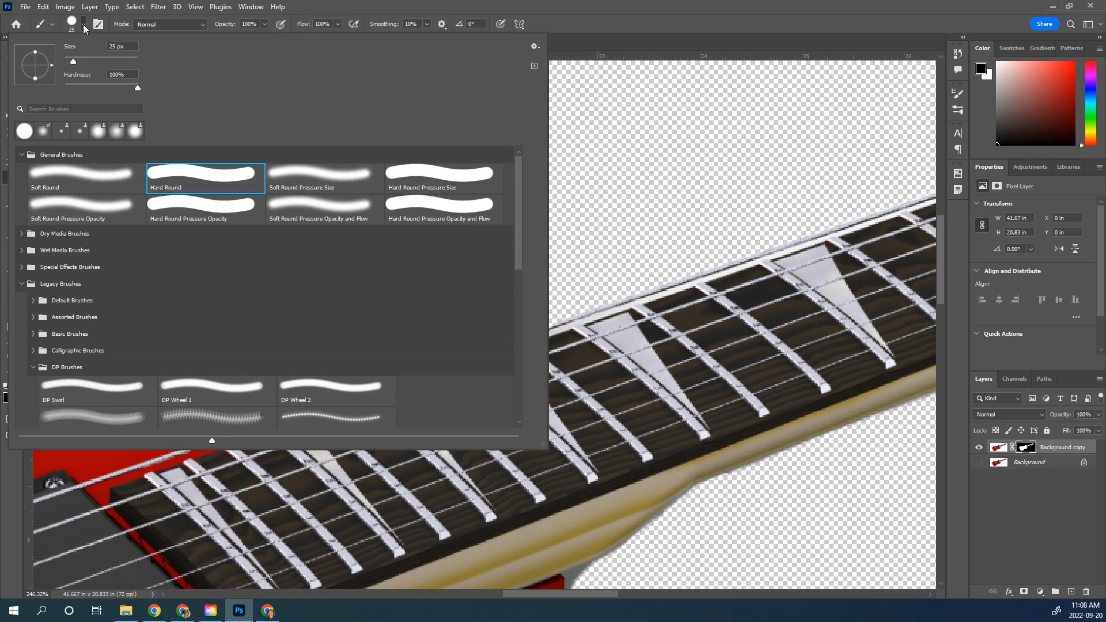
left_click(81, 25)
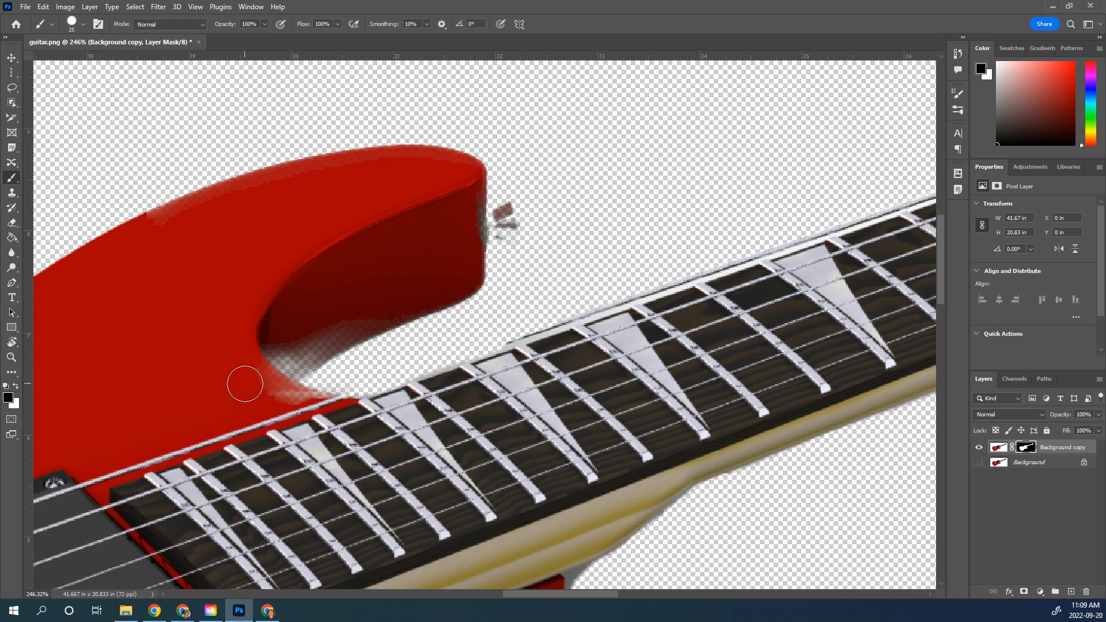
key("x")
mouse_move(245, 381)
left_mouse_down()
mouse_move(301, 337)
mouse_move(265, 378)
mouse_move(300, 359)
mouse_move(281, 377)
mouse_move(335, 334)
mouse_move(420, 300)
left_mouse_up()
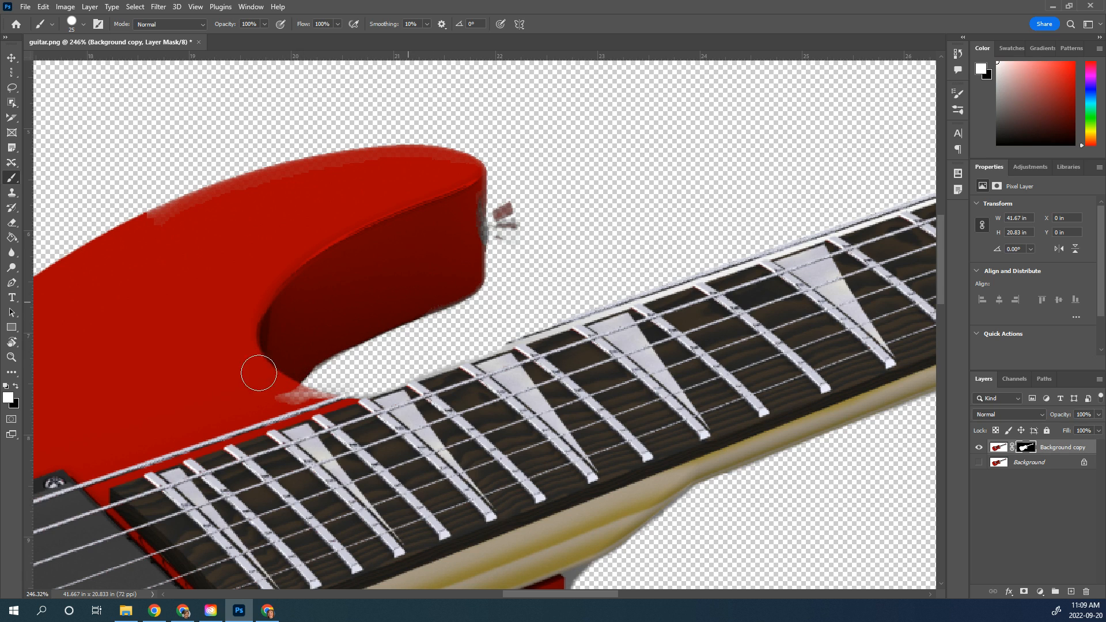
left_click_drag(259, 382, 338, 412)
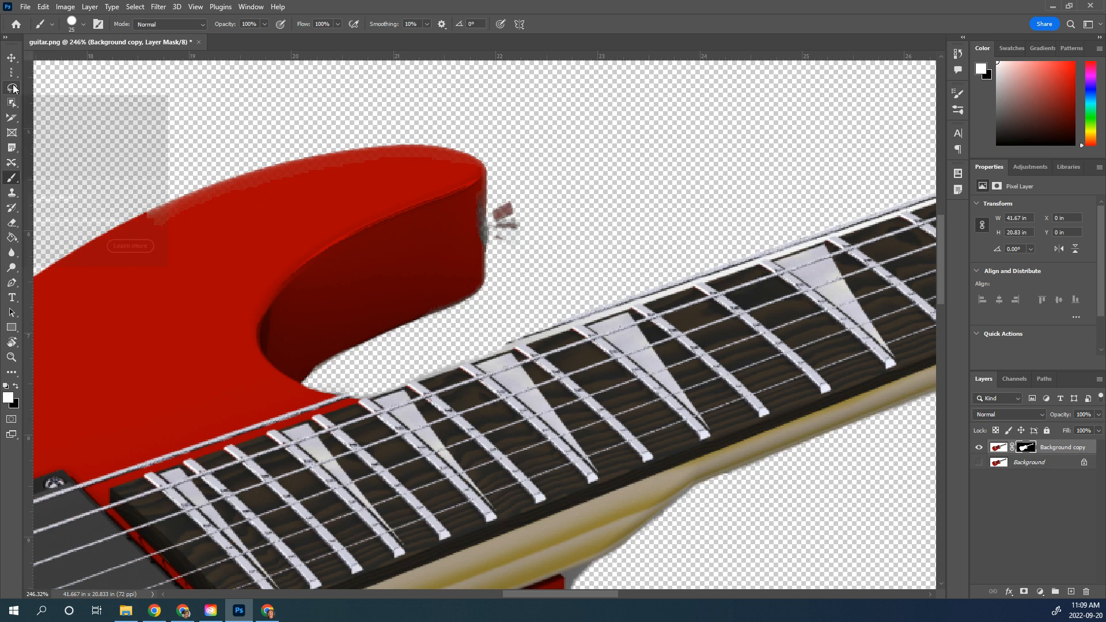
Outline a narrow strip about 4.69 by 1.79 in along the neck's upper edge with the Polygonal Lasso, and activate the Brush tool
left_click(12, 88)
left_click(68, 101)
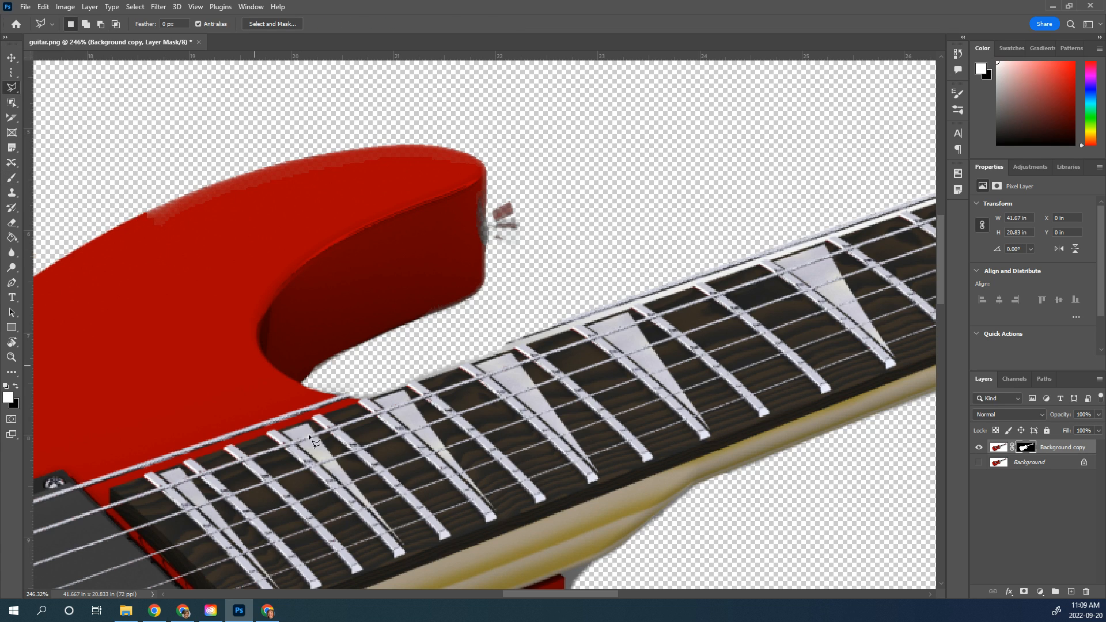
left_click(338, 398)
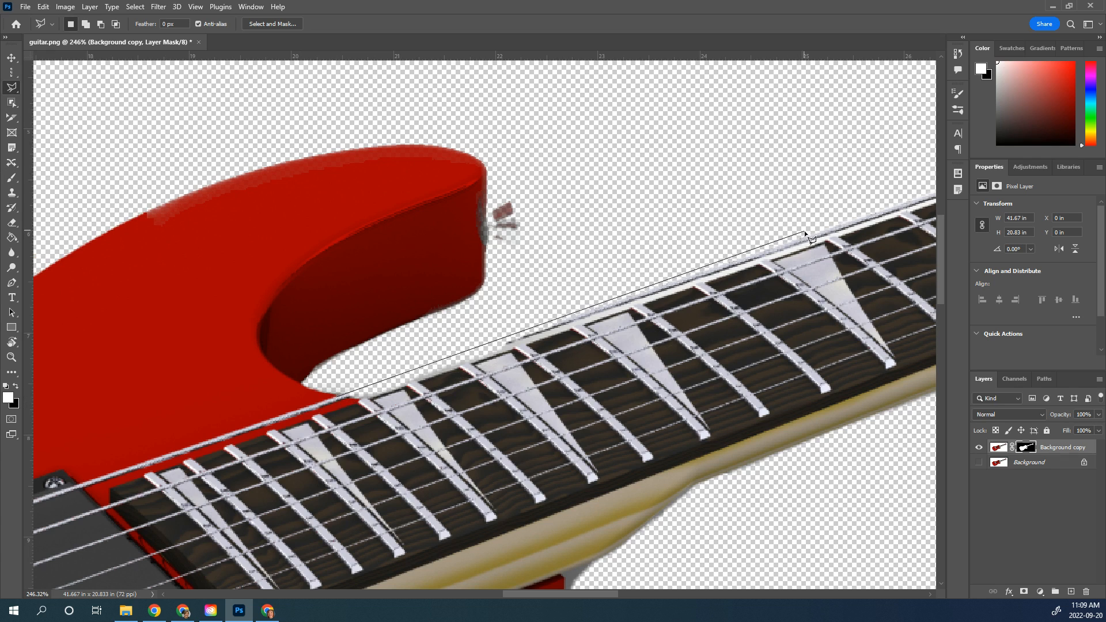
left_click(813, 254)
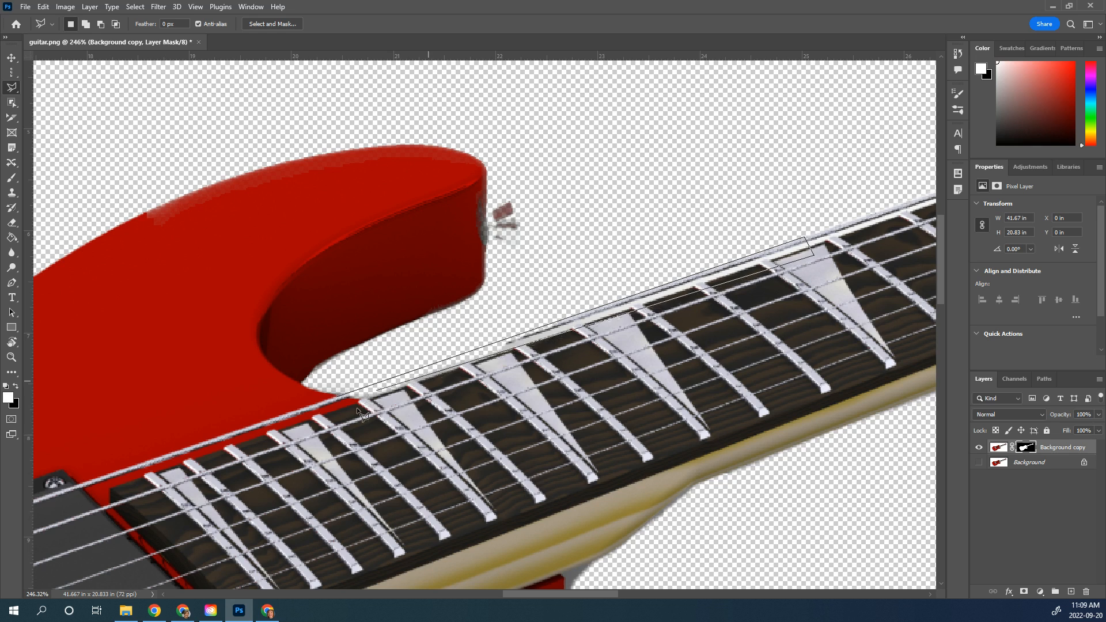
left_click(336, 397)
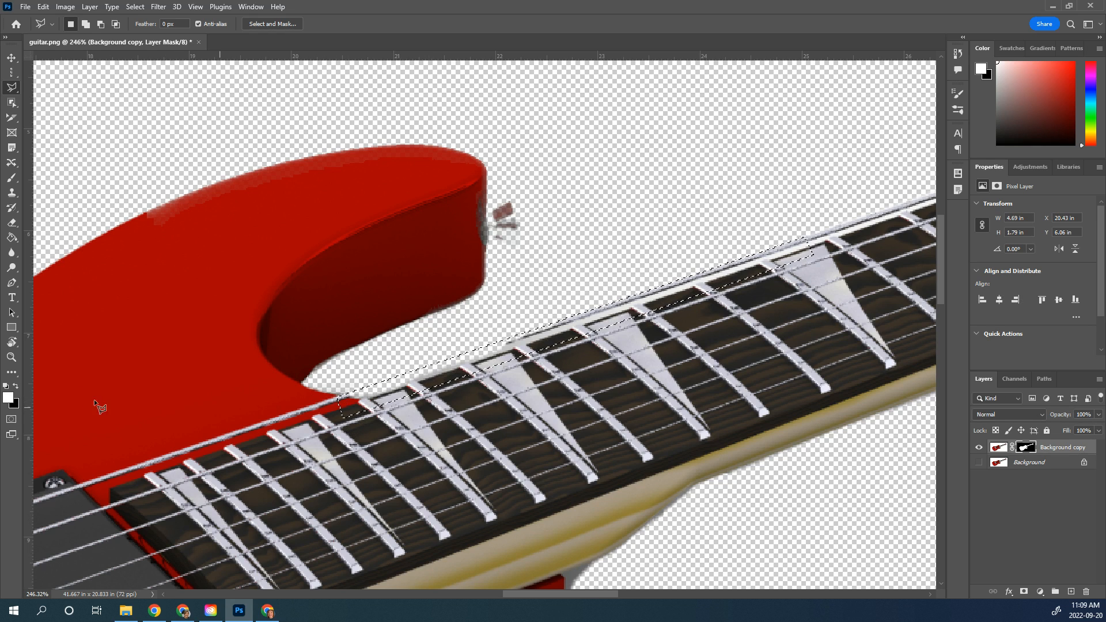
left_click(11, 178)
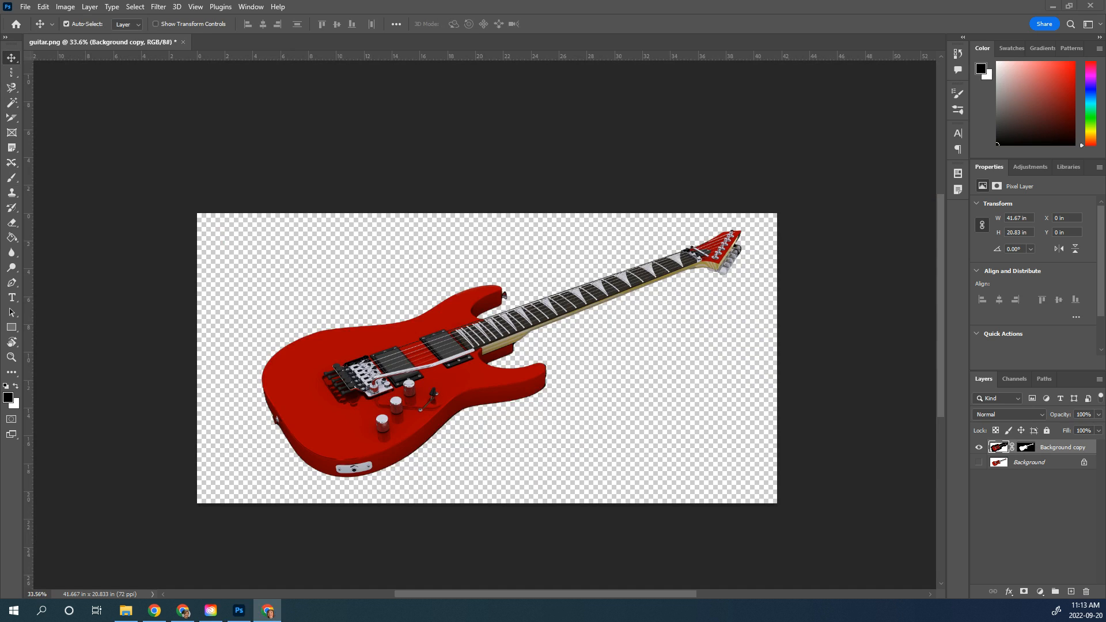
Create a new document from the Letter print preset, 8.5 x 11 in at 300 ppi in RGB Color
left_click(25, 6)
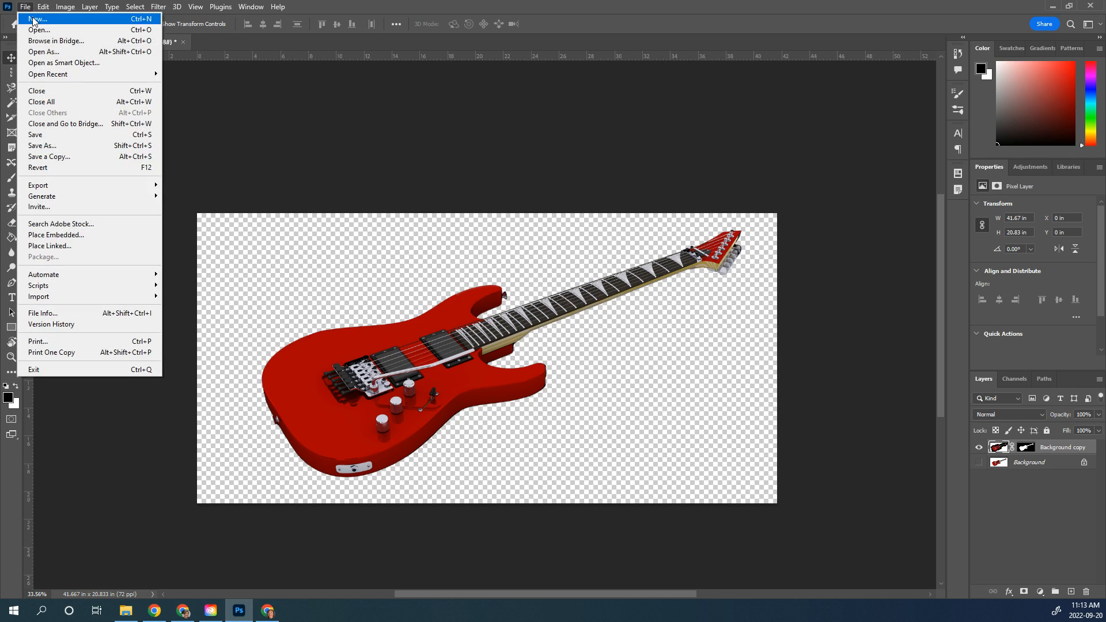
left_click(49, 16)
left_click(405, 105)
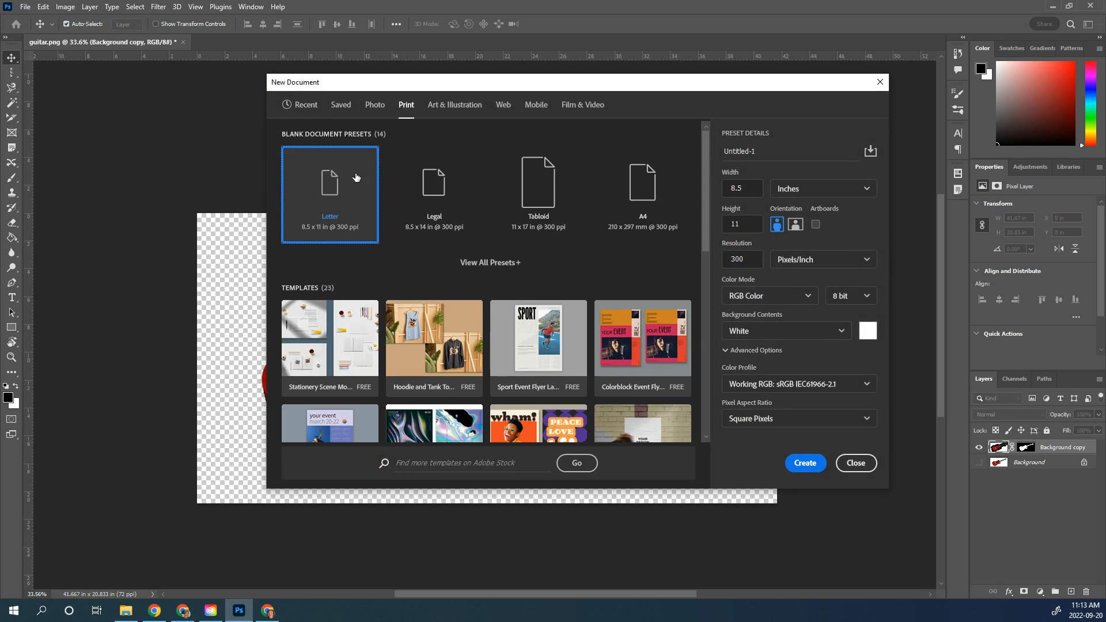
left_click(806, 463)
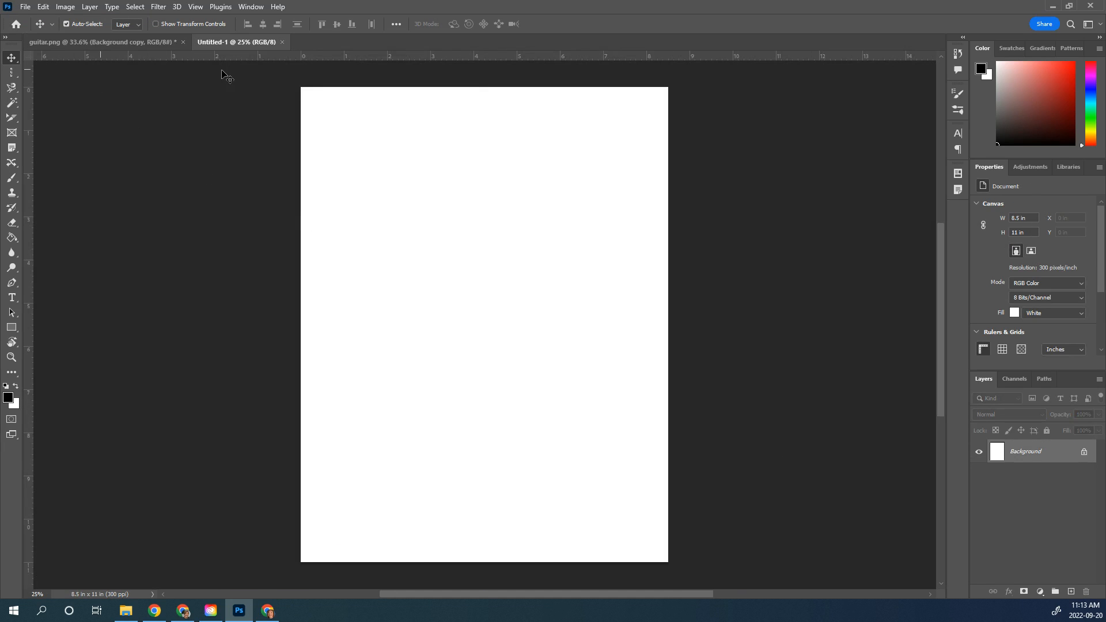
Check that the rulers are enabled and which unit they use
left_click(194, 8)
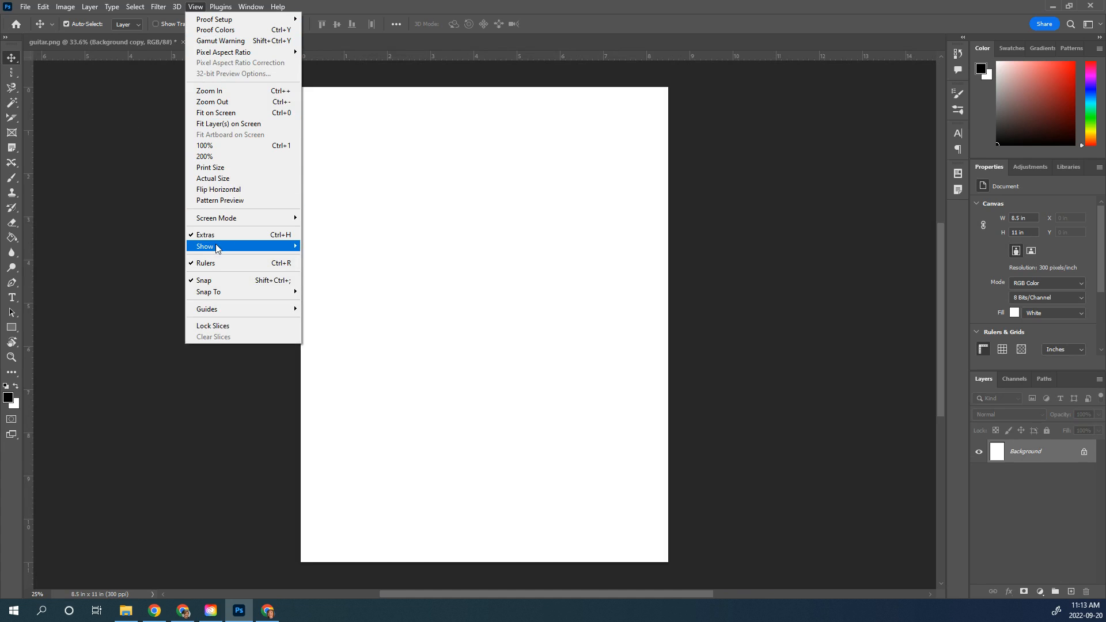
right_click(416, 54)
right_click(416, 53)
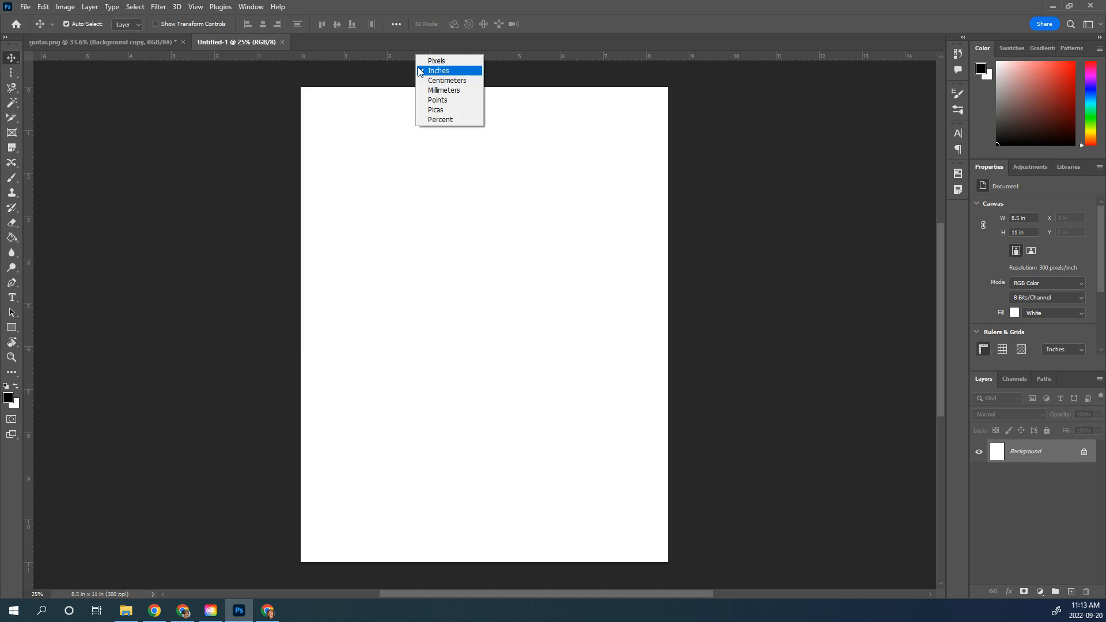
left_click(367, 67)
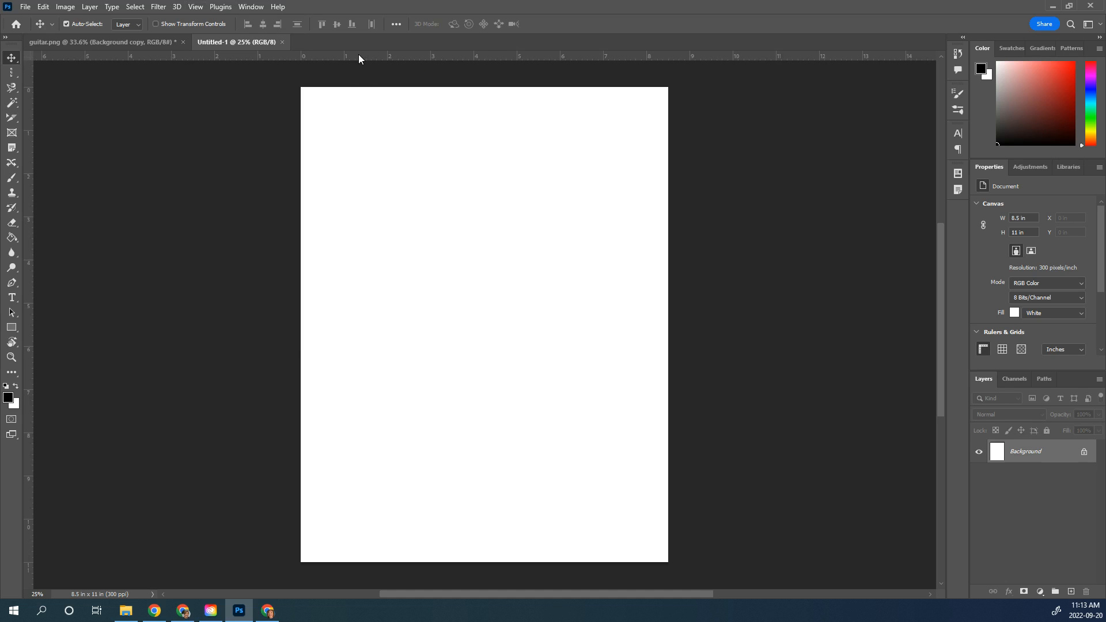
mouse_move(359, 58)
left_mouse_down()
mouse_move(366, 141)
mouse_move(369, 60)
left_mouse_up()
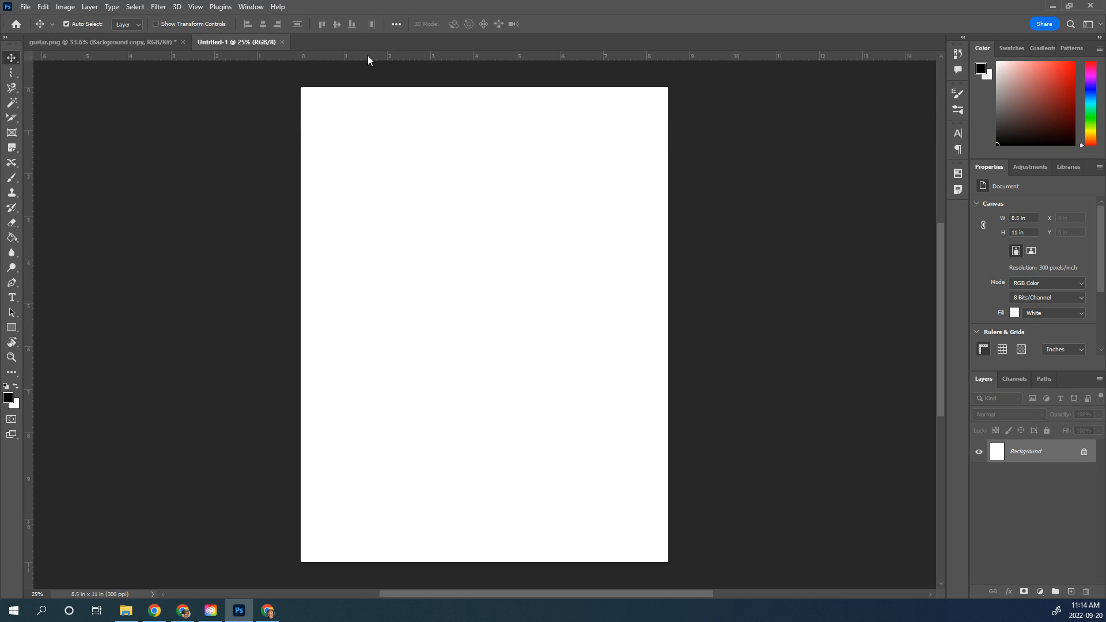
Add a cyan vertical guide at 1.25 in
left_click(197, 7)
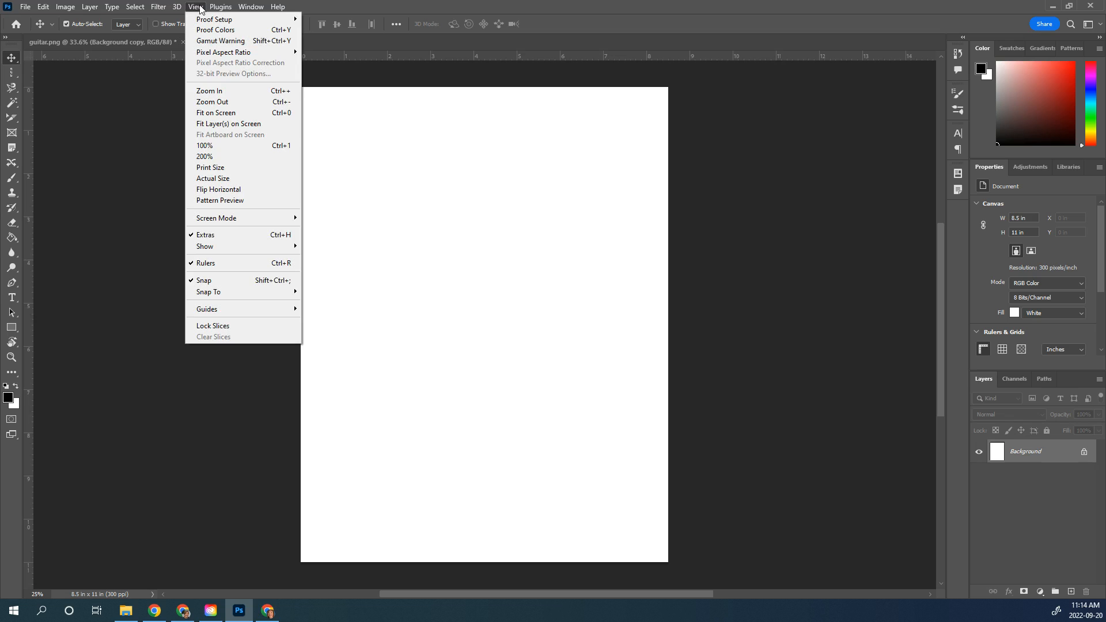
mouse_move(215, 311)
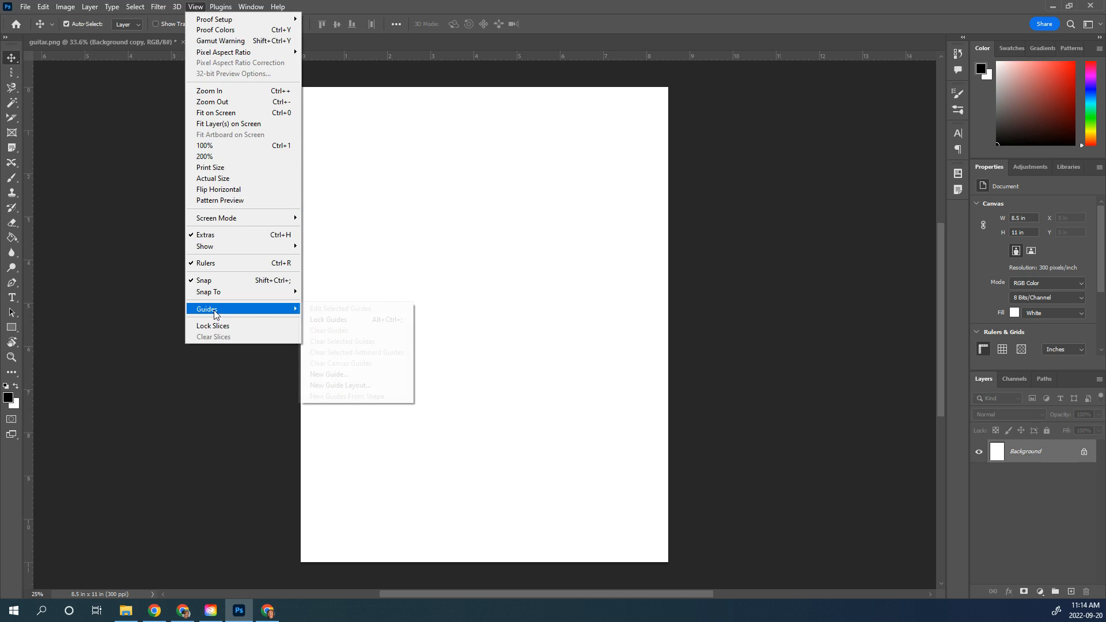
left_click(337, 376)
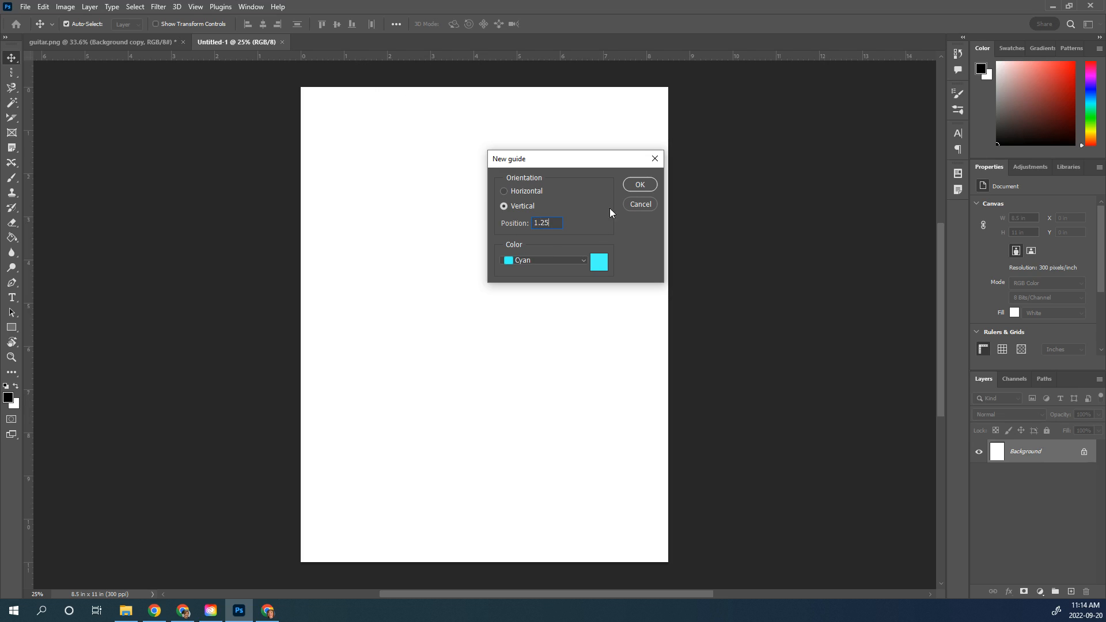
left_click(641, 185)
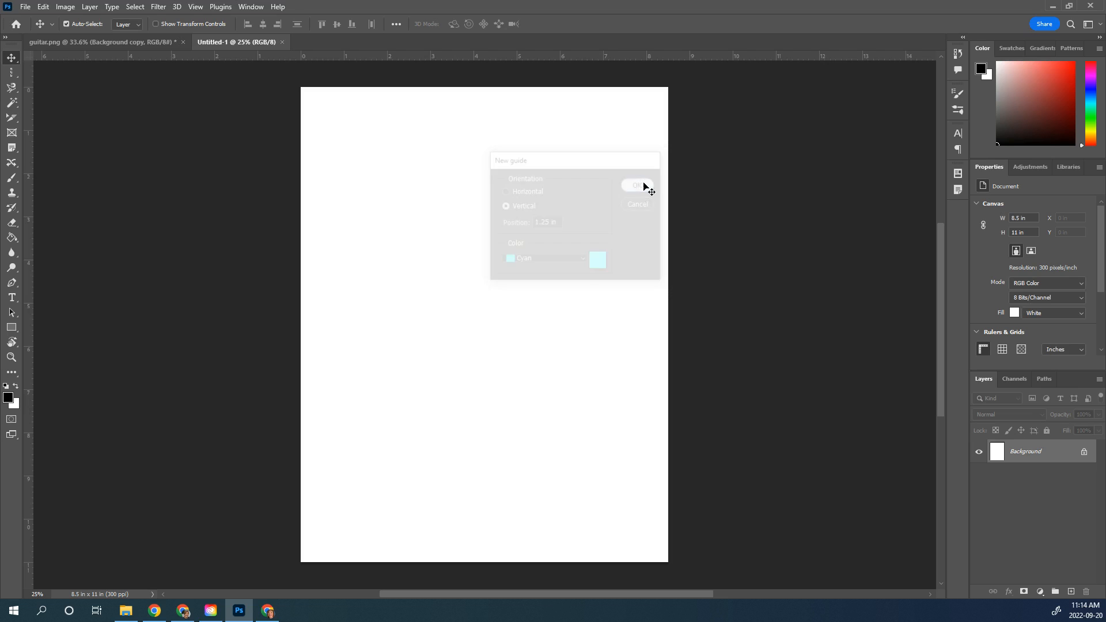
Add a horizontal guide at 1.25 in for the upper margin of the page
left_click(227, 8)
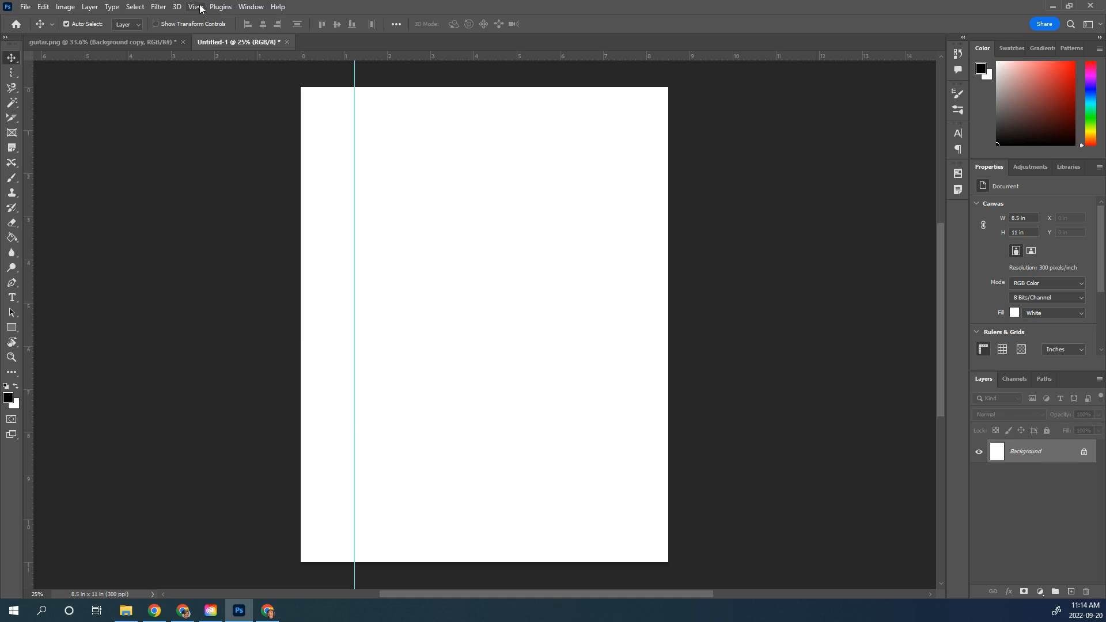
mouse_move(189, 8)
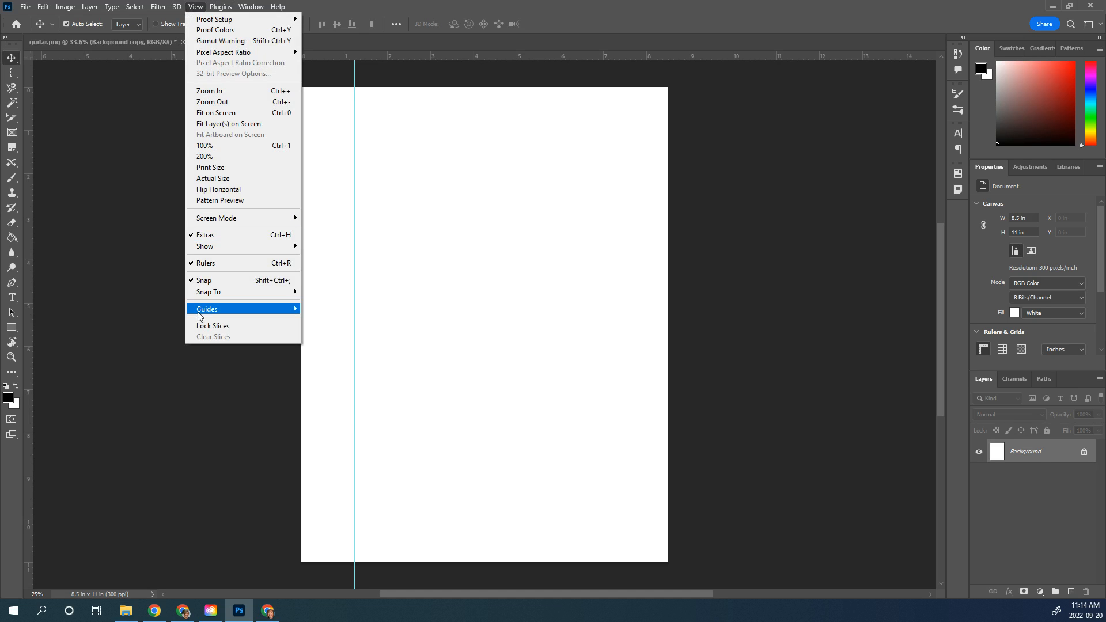
mouse_move(208, 311)
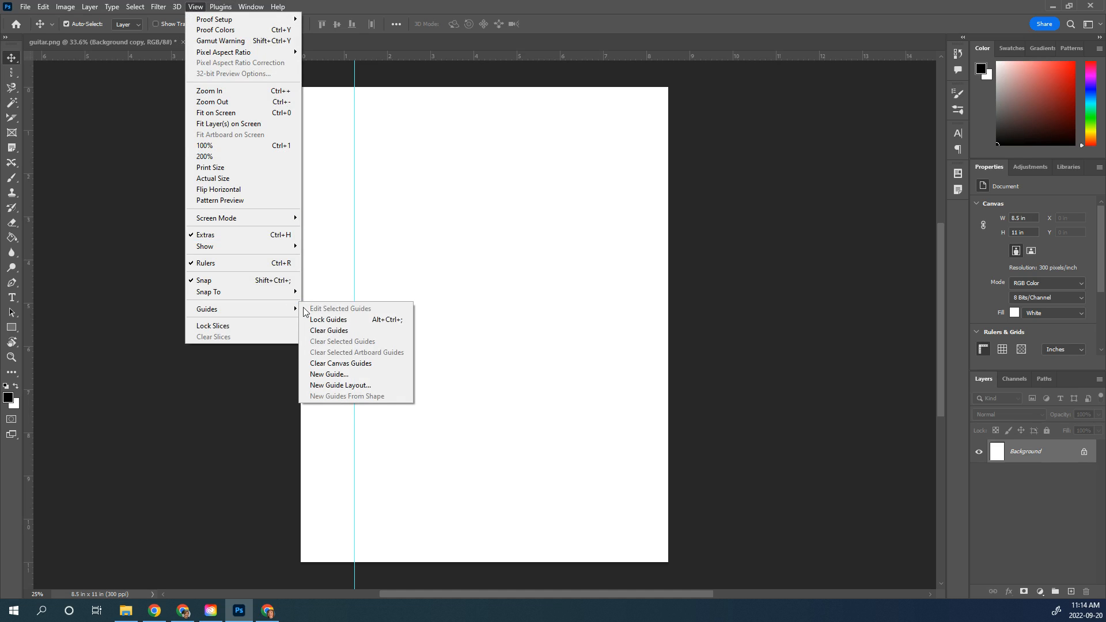
left_click(349, 379)
left_click(503, 191)
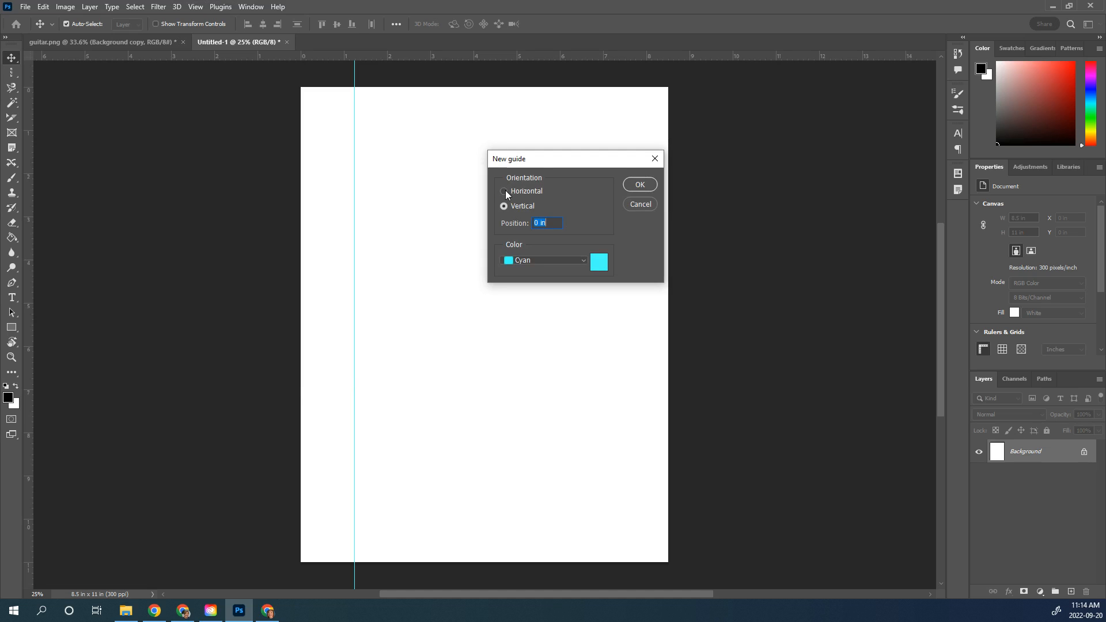
left_click_drag(557, 223, 530, 226)
type("1.25")
left_click(640, 185)
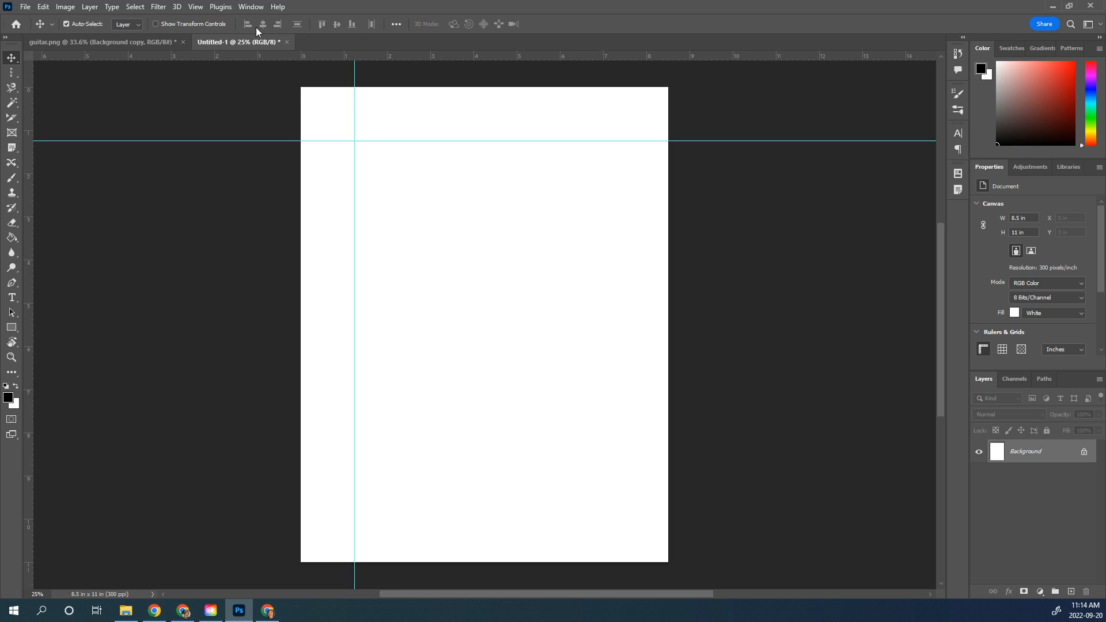
Add a second vertical guide at 7.25 in
left_click(195, 7)
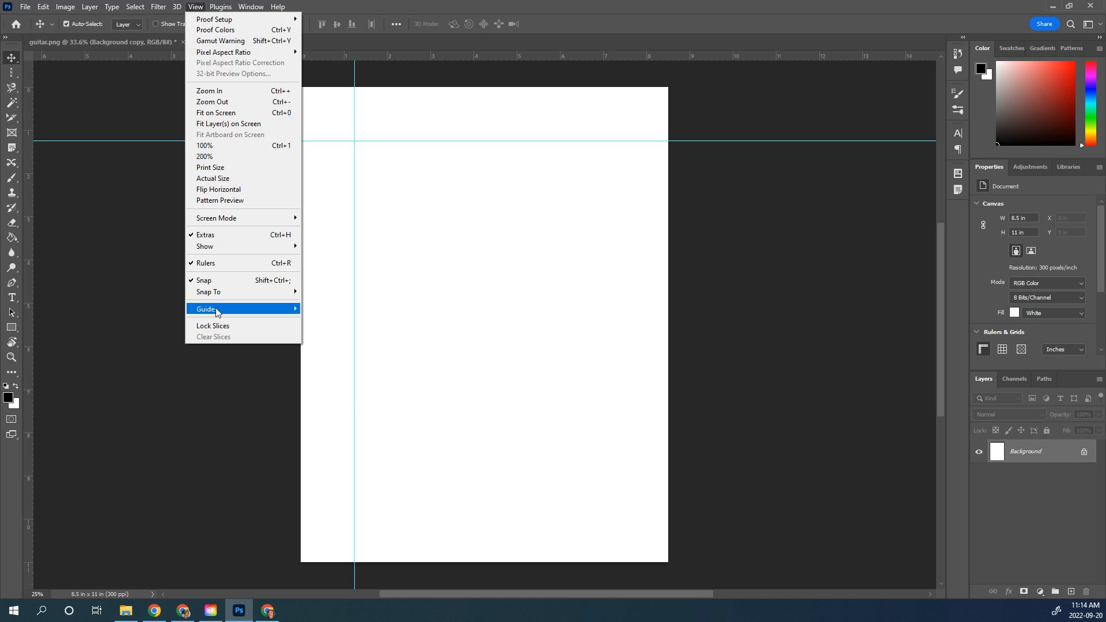
mouse_move(216, 310)
left_click(329, 374)
left_click(519, 206)
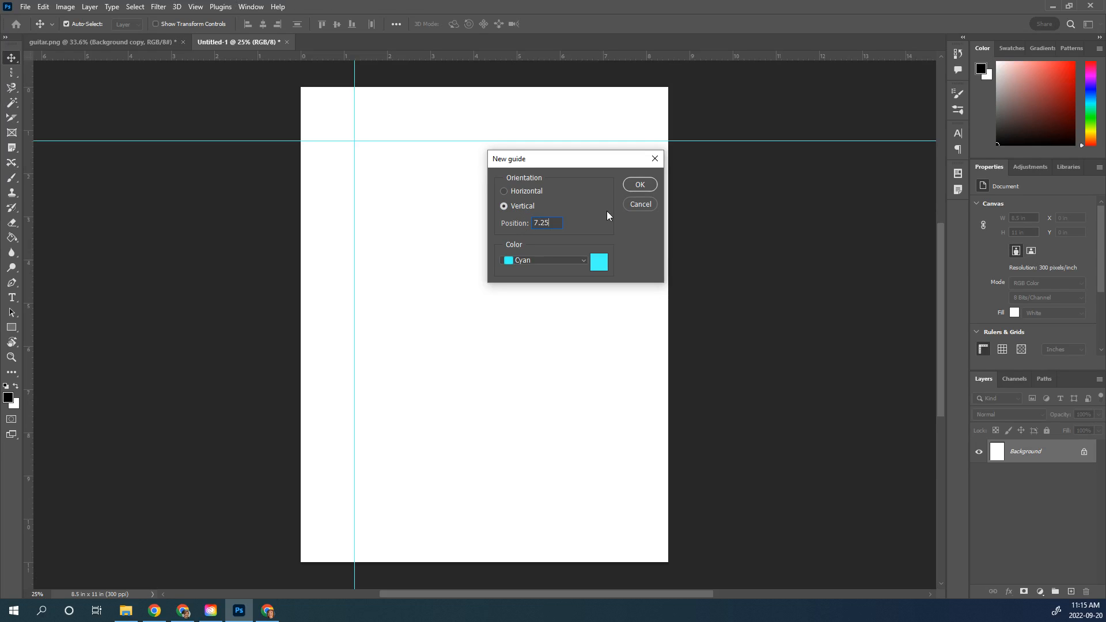
left_click(639, 186)
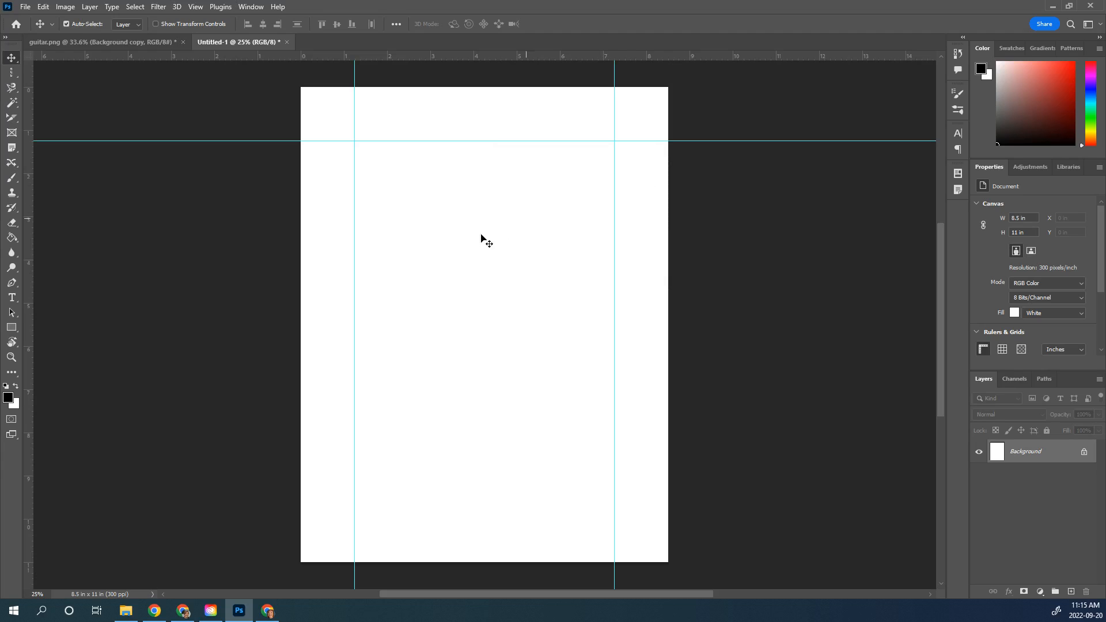
Add a second horizontal guide at 9.75 in for the lower margin of the page
left_click(195, 7)
mouse_move(216, 314)
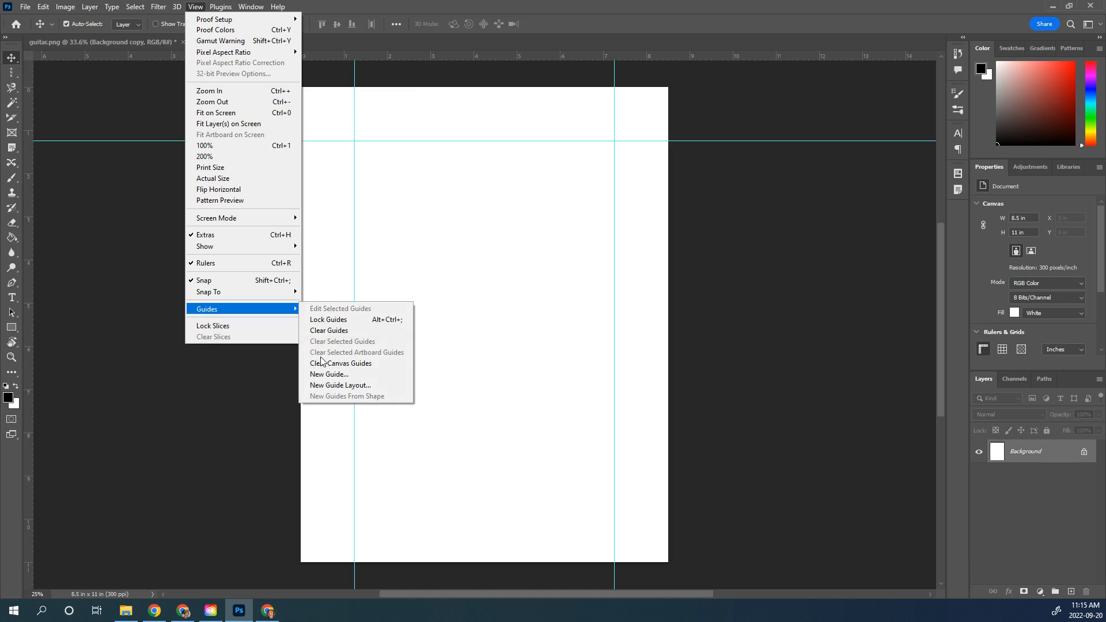
left_click(330, 374)
left_click(531, 192)
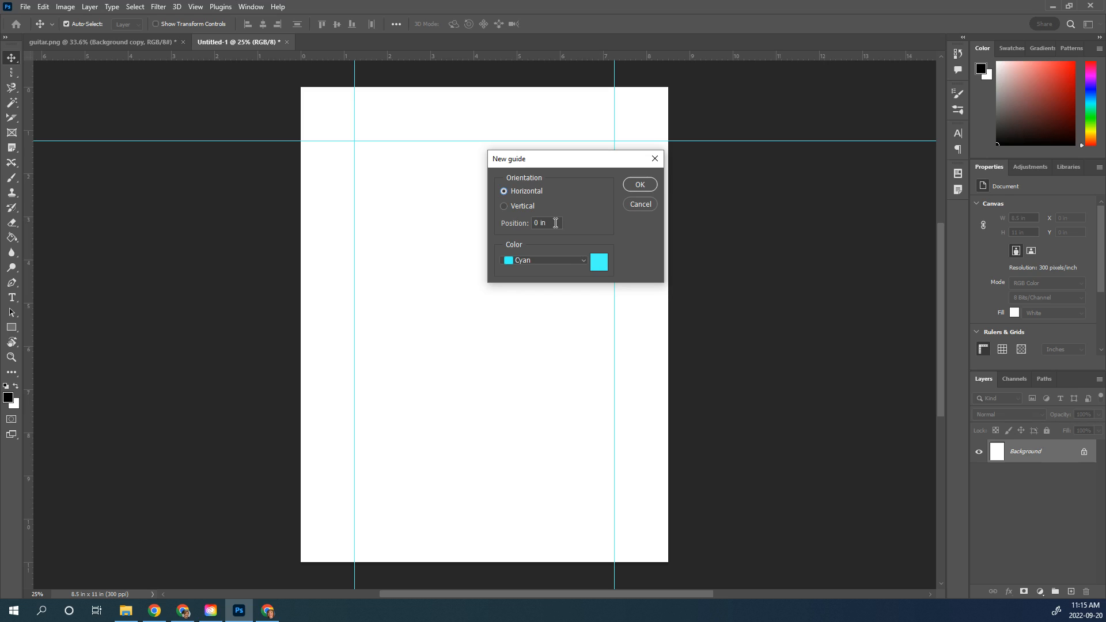
left_click_drag(555, 224, 505, 226)
type("9.75")
left_click(641, 185)
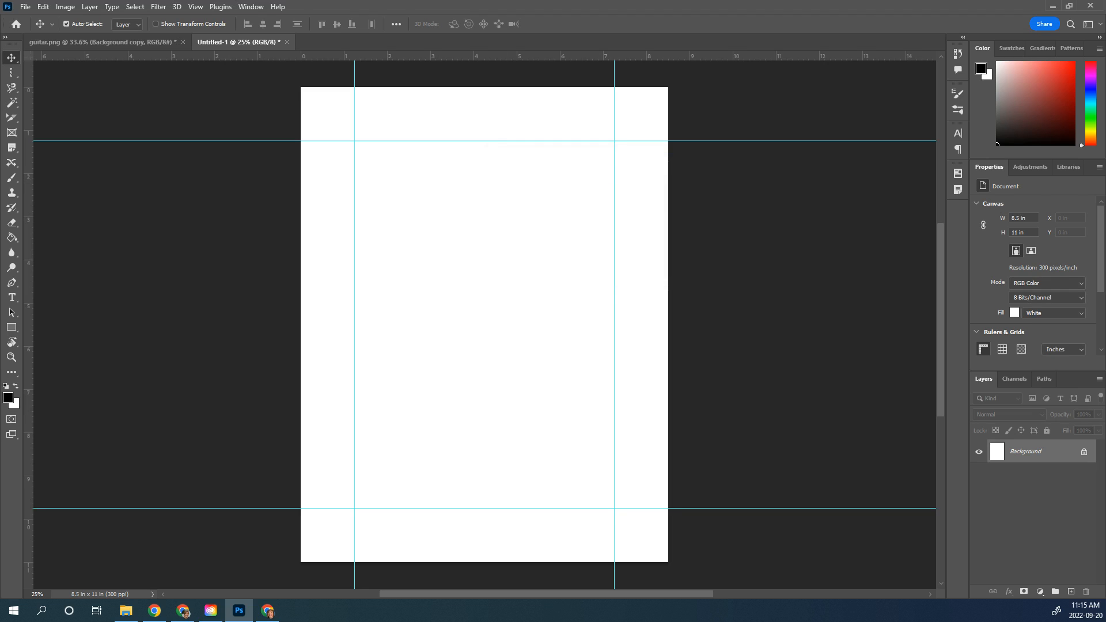
Draw a black rectangle shape without stroke, 6 x 8.5 in, filling the area between the four guides
key("alt+Tab")
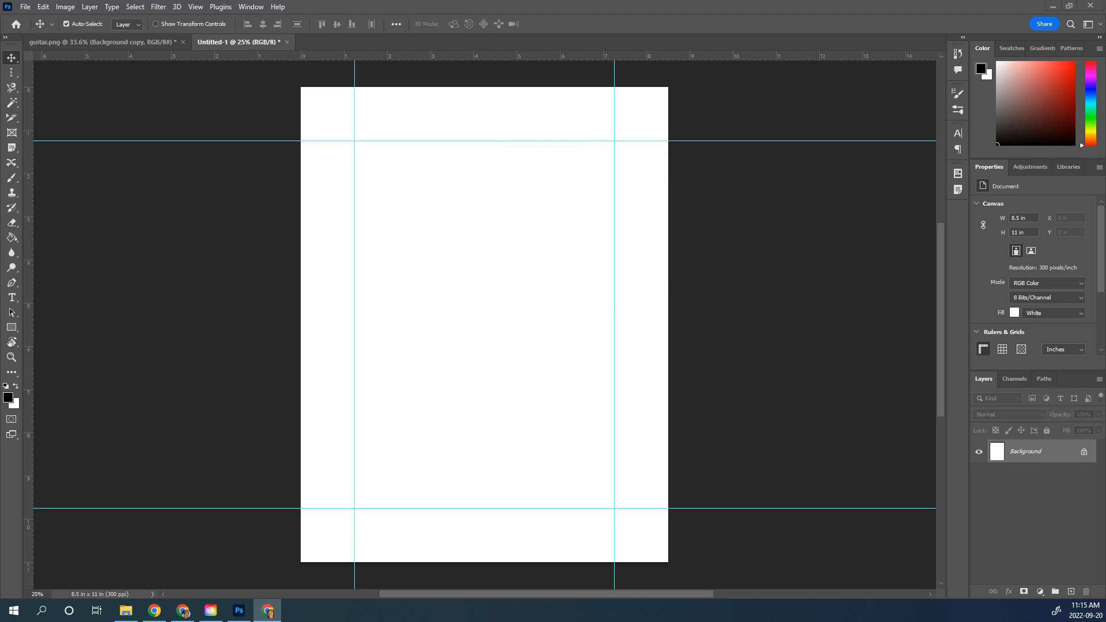
left_click(12, 328)
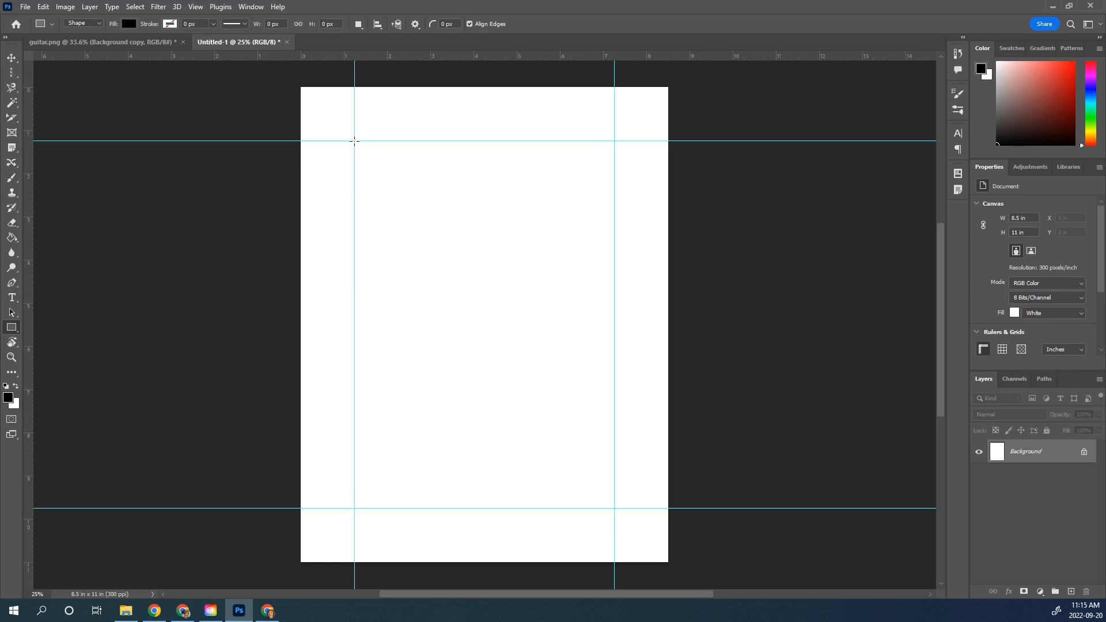
left_click_drag(354, 140, 614, 508)
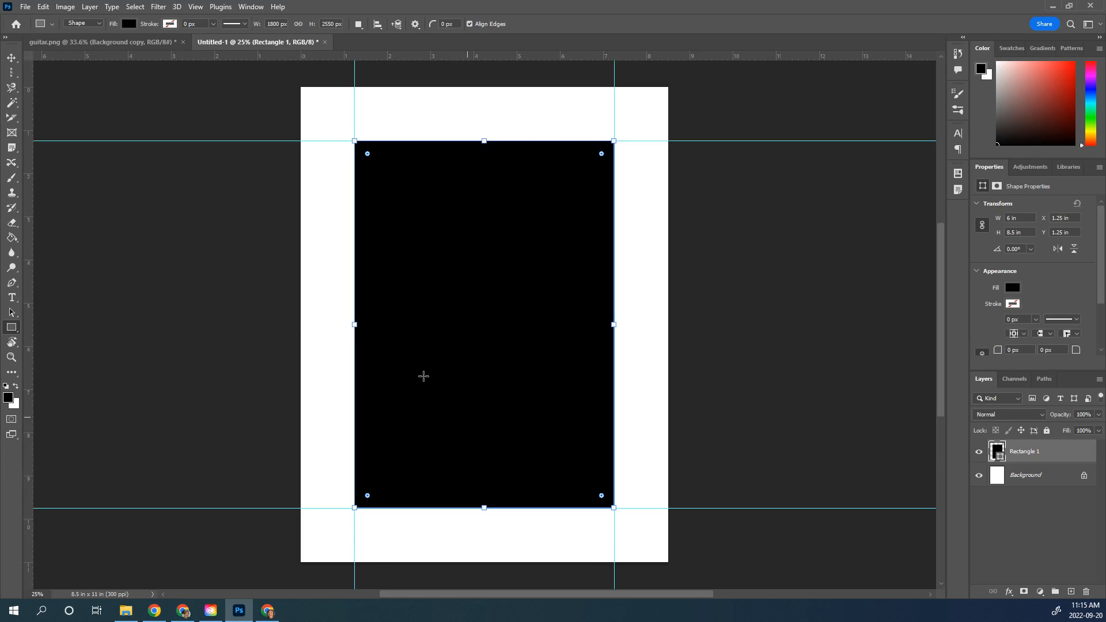
Copy the masked guitar layer from guitar.png into the Letter document with the Move tool, placing it across the black rectangle
left_click(12, 58)
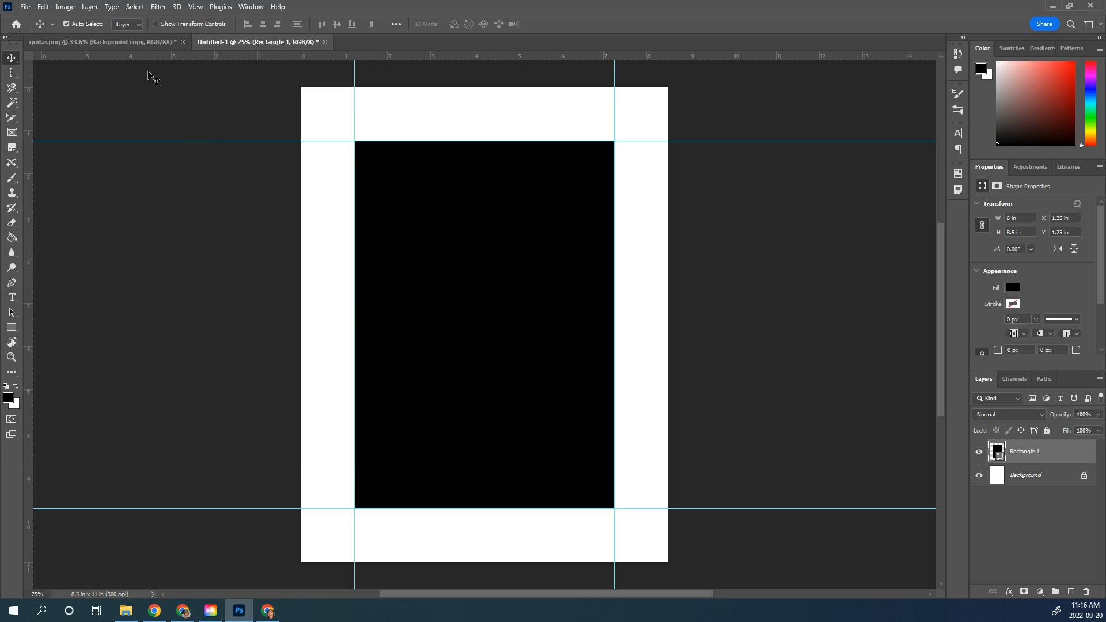
left_click(113, 45)
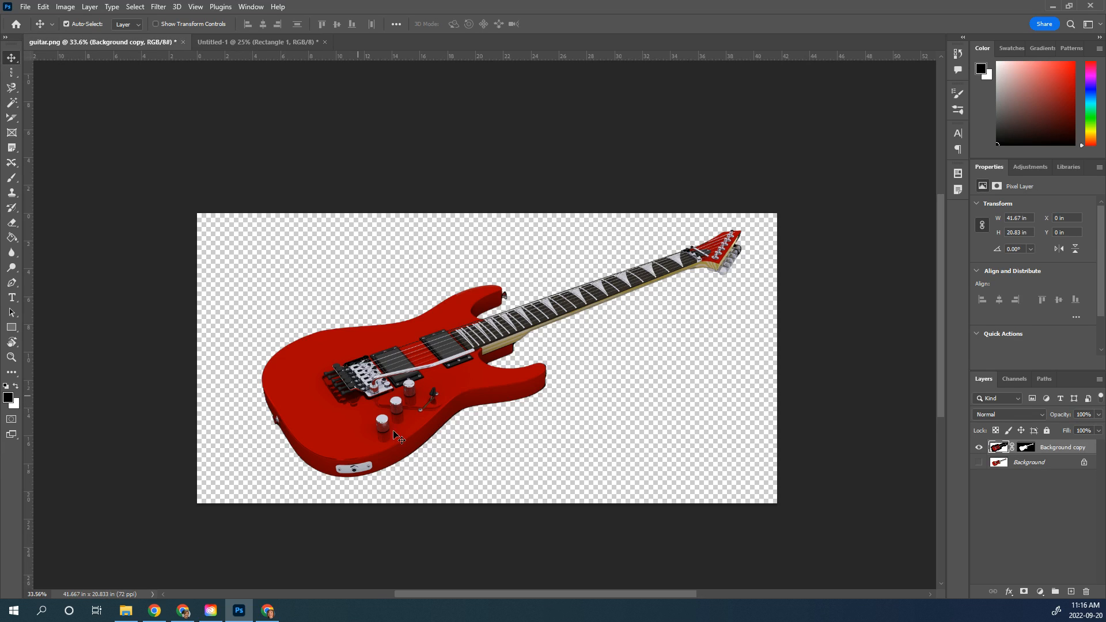
left_click_drag(432, 400, 283, 44)
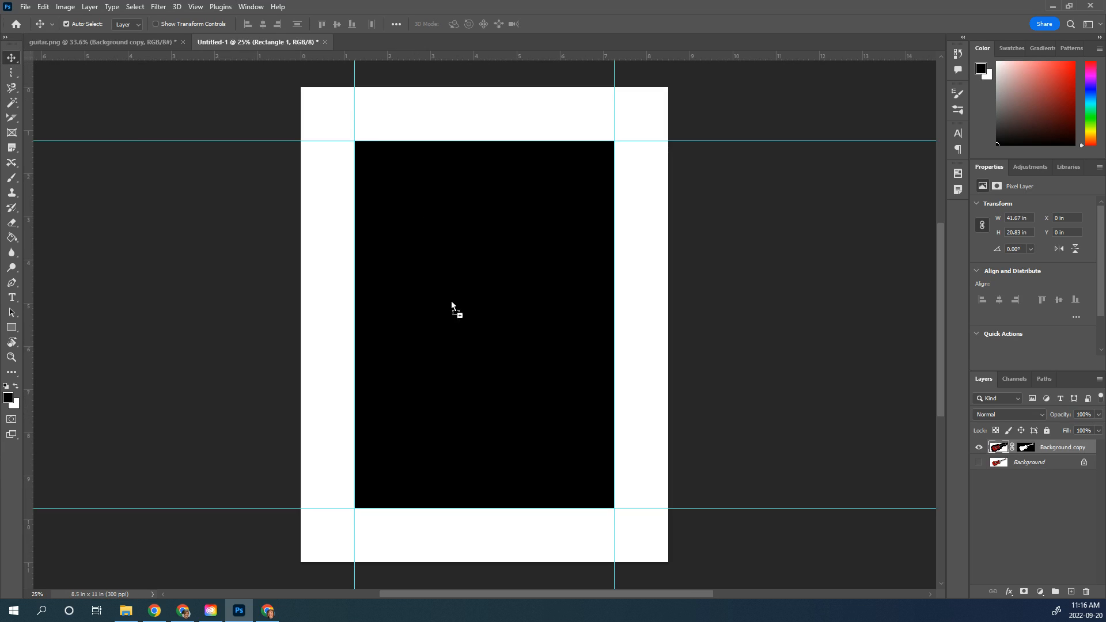
left_click_drag(465, 371, 431, 360)
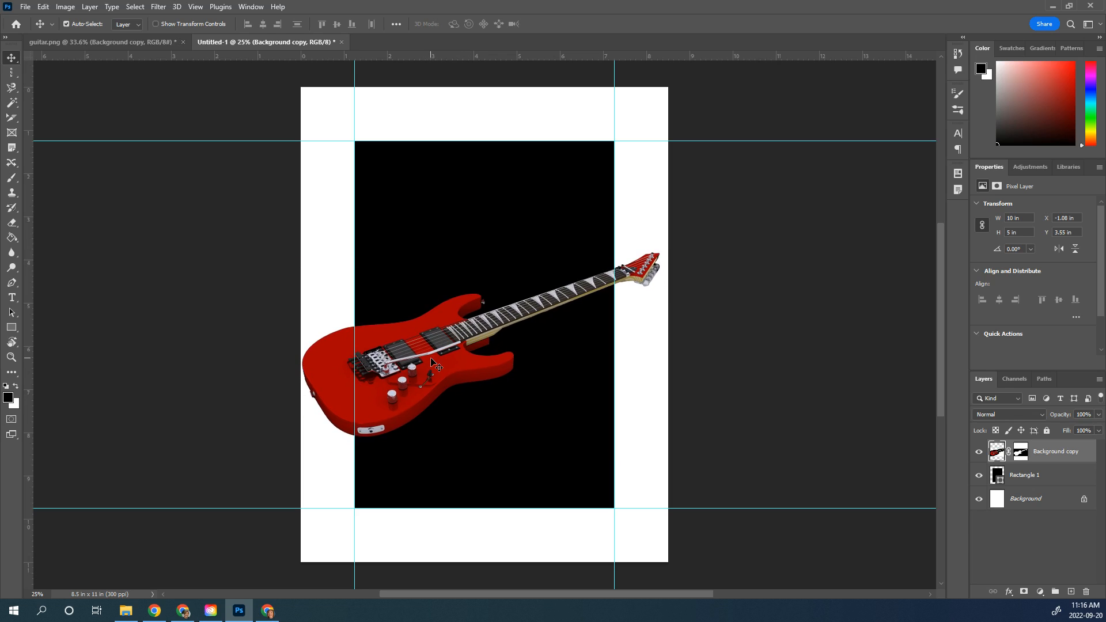
Scale the guitar layer to about 91% and shift it slightly so it overlaps both sides of the black rectangle
key("ctrl+t")
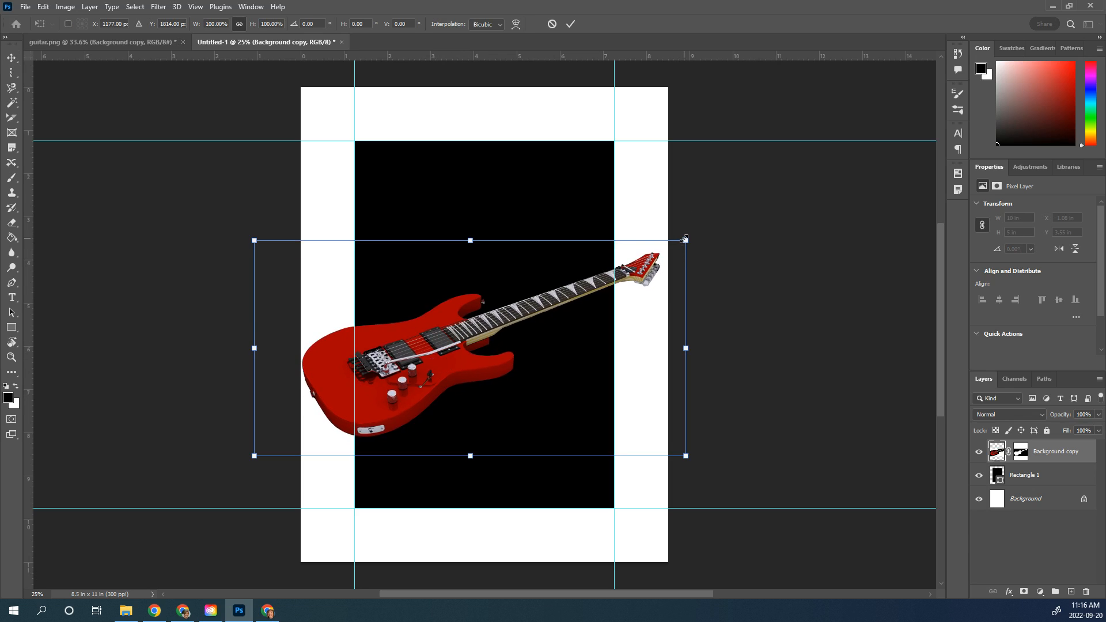
left_click_drag(686, 238, 648, 257)
left_click_drag(502, 378, 525, 369)
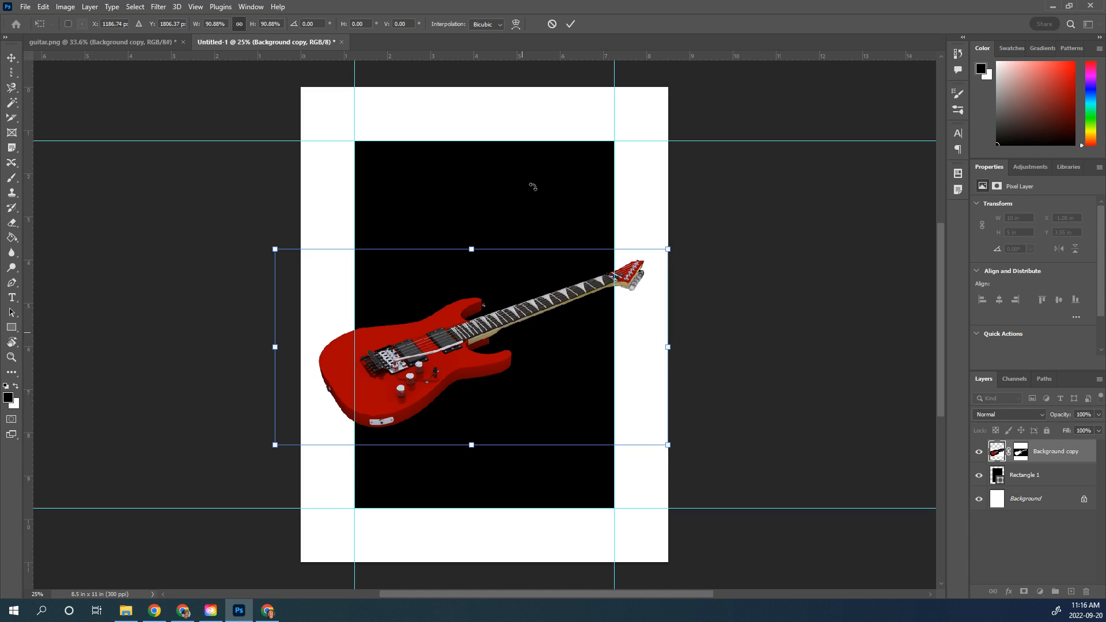
left_click(571, 23)
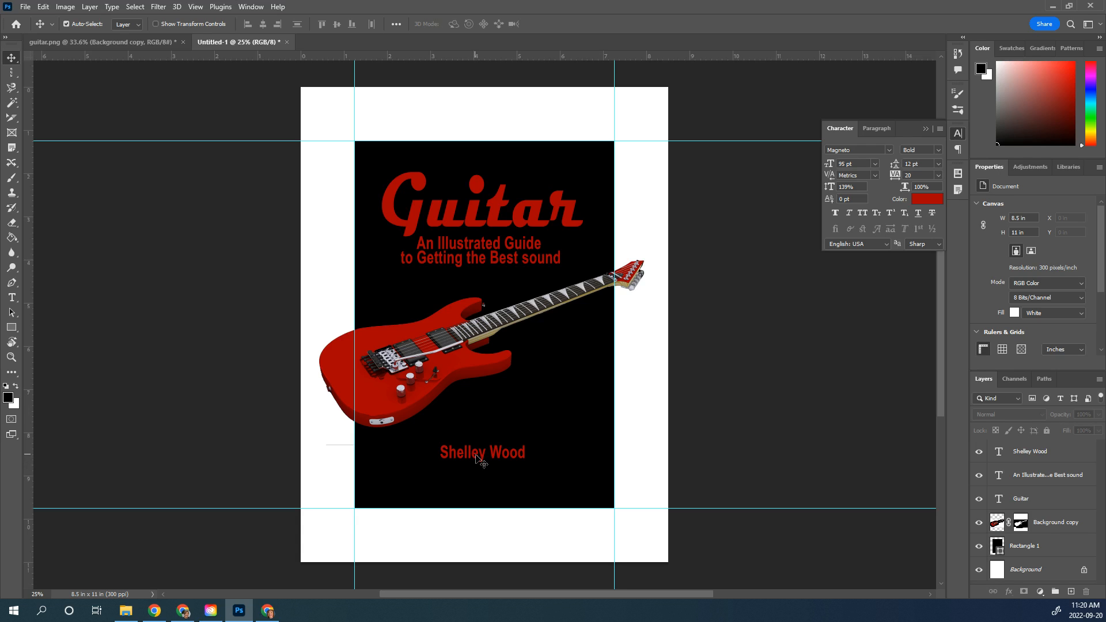
Recolor the author name text tan (908364), sampled from the wooden edge of the guitar neck
left_click(11, 297)
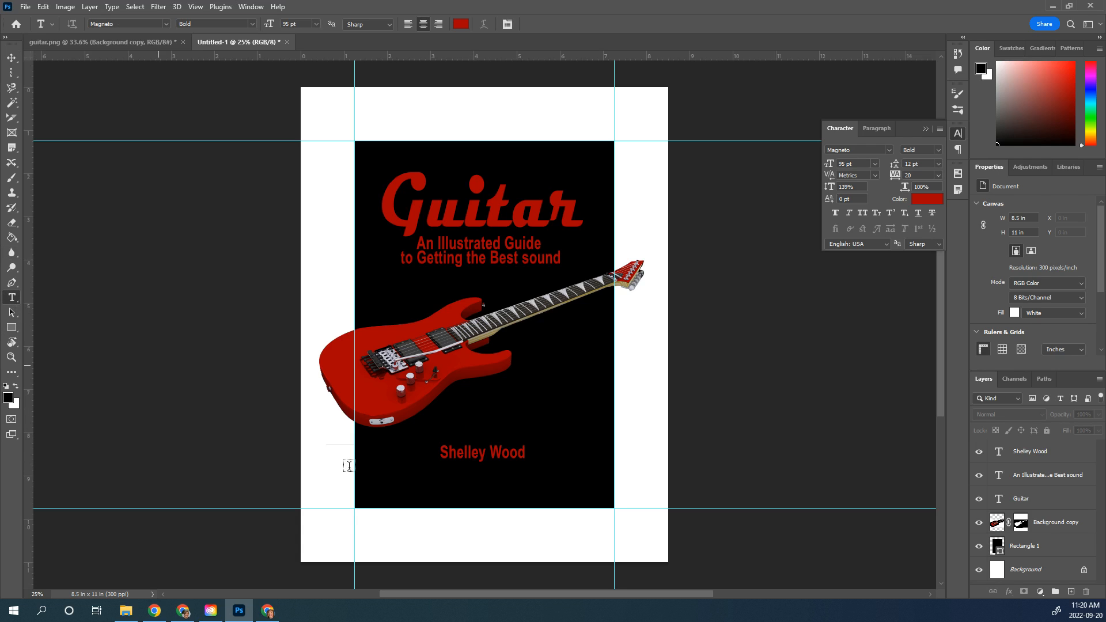
triple_click(469, 460)
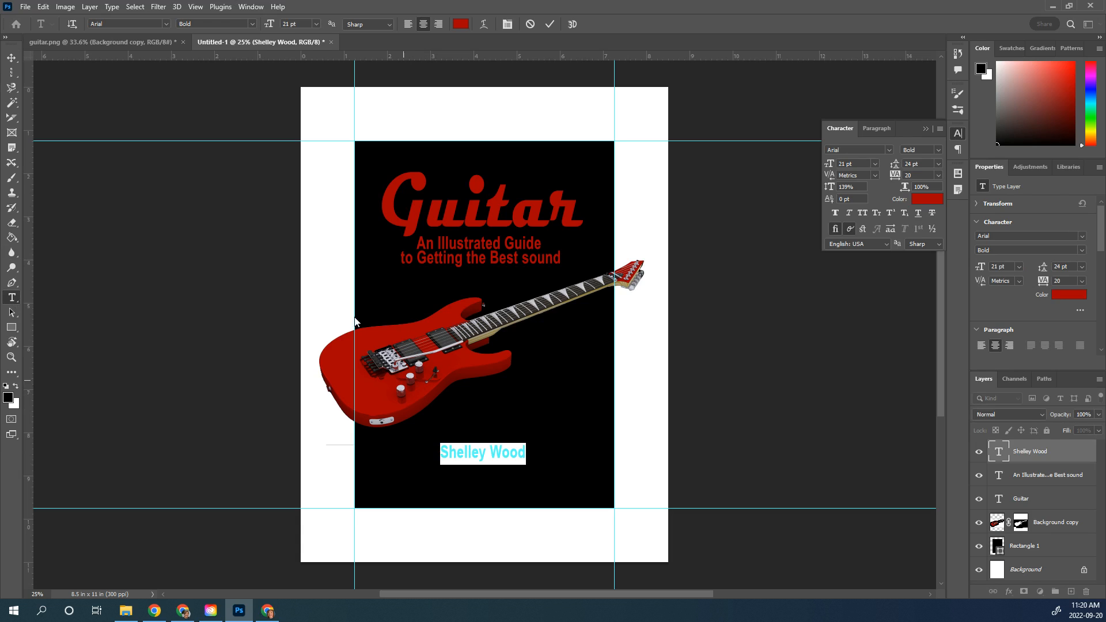
left_click(460, 24)
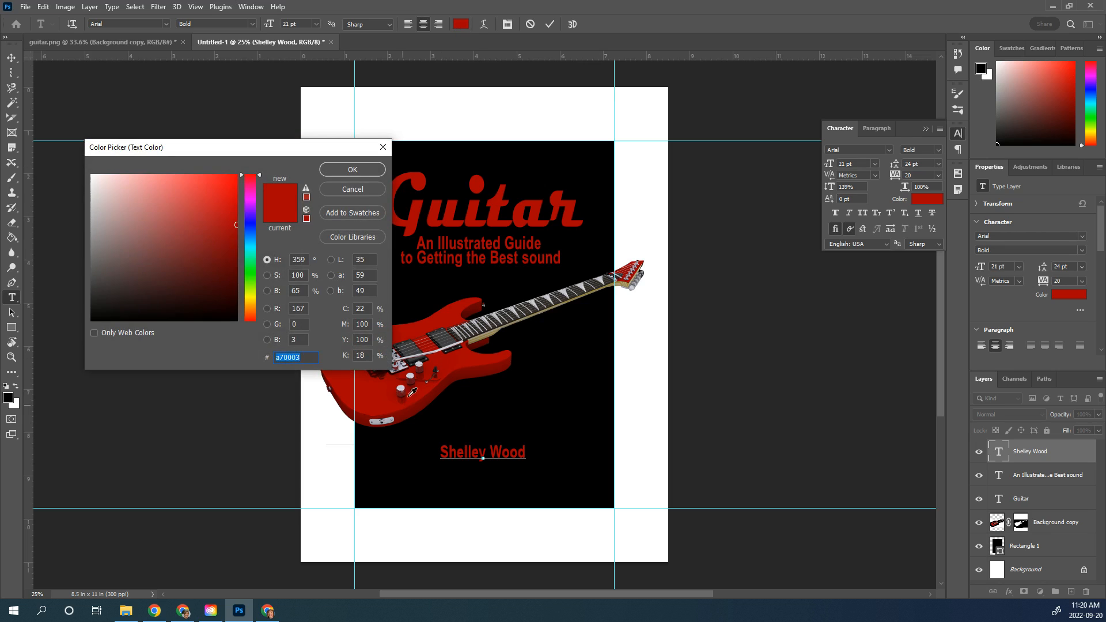
left_click(479, 338)
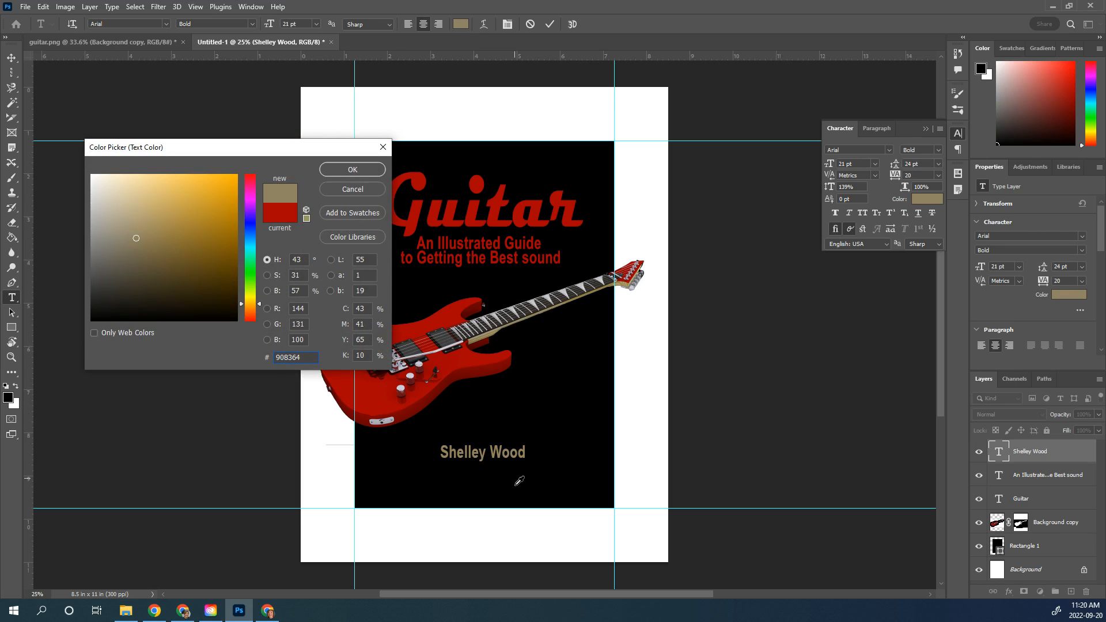
left_click(371, 171)
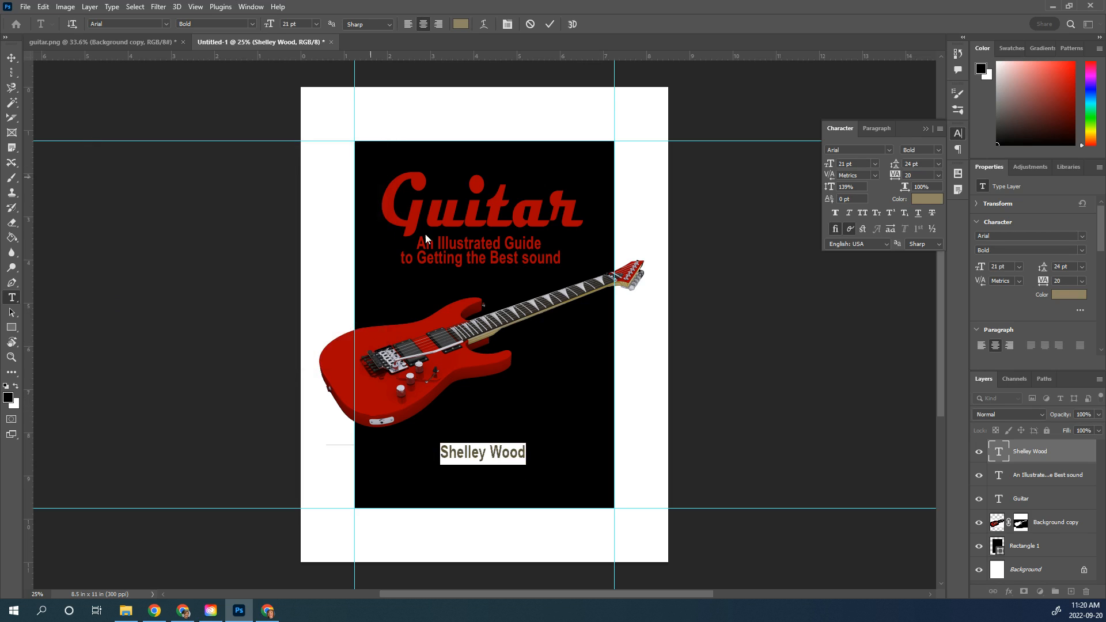
Recolor the two-line subtitle "An Illustrated Guide to Getting the Best sound" with the tan sampled from the author name
double_click(460, 256)
triple_click(459, 249)
double_click(460, 248)
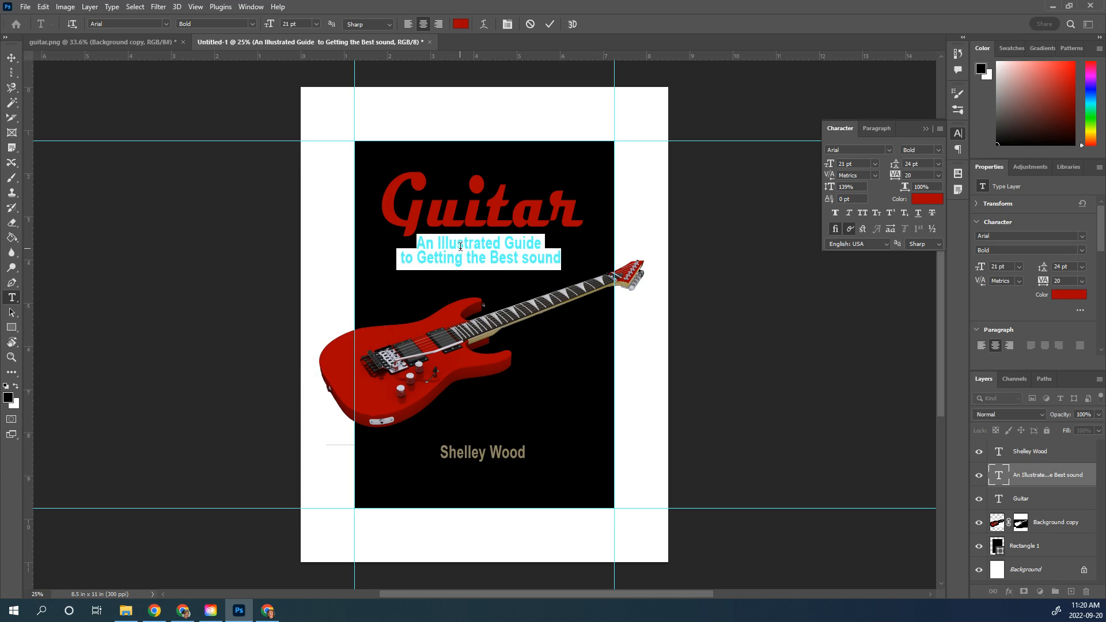
left_click(460, 25)
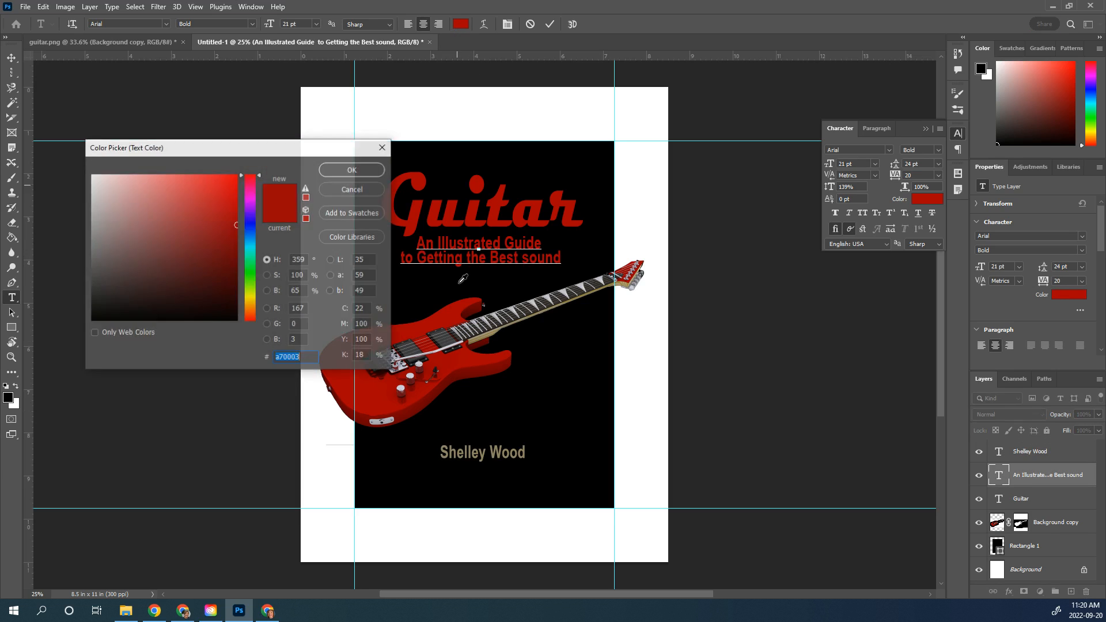
left_click(448, 444)
left_click(353, 169)
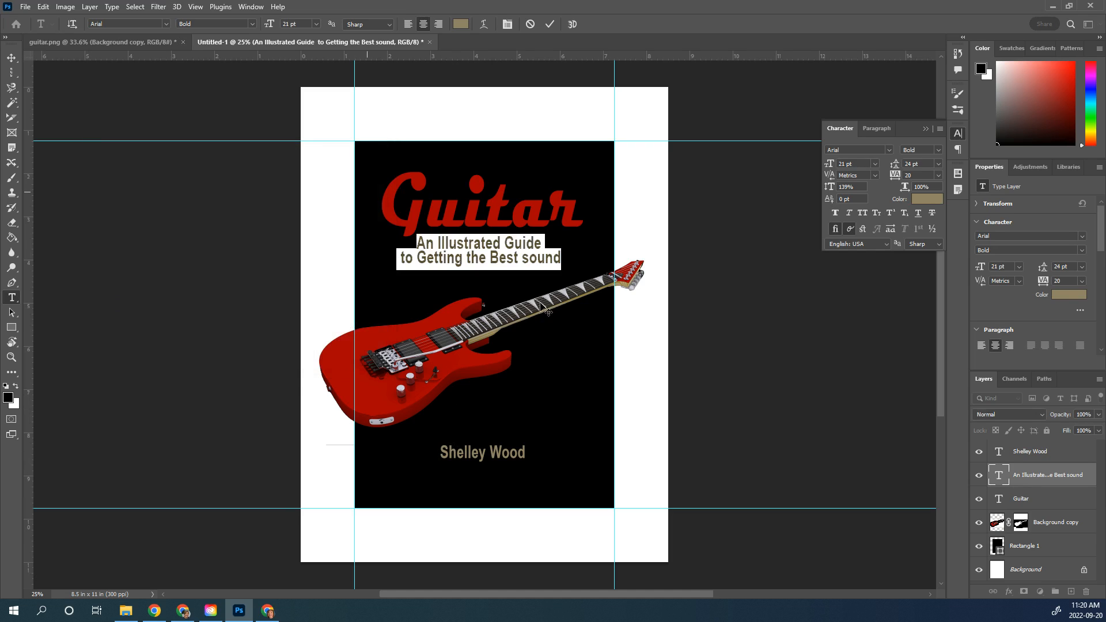
left_click(695, 407)
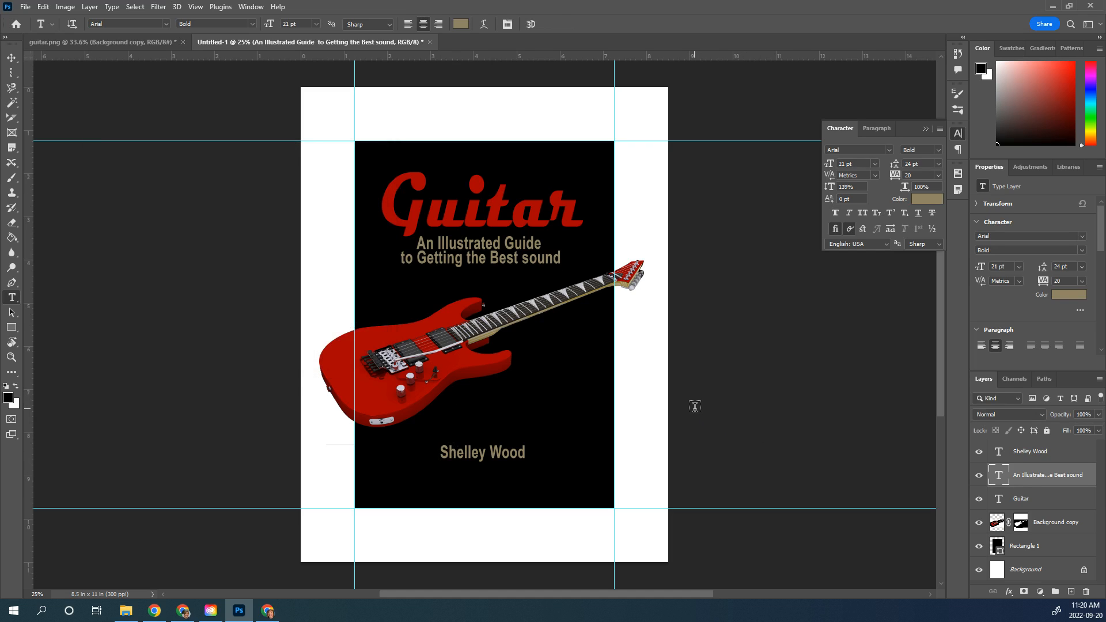